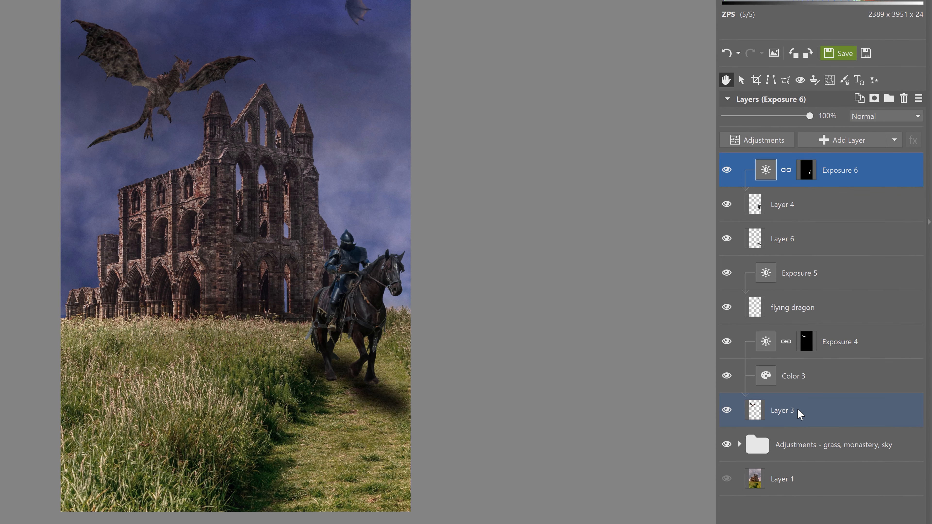
- Group the layers from Exposure 6 down to Layer 3 and name the group "Dragons and knight"
shift+click(826, 432)
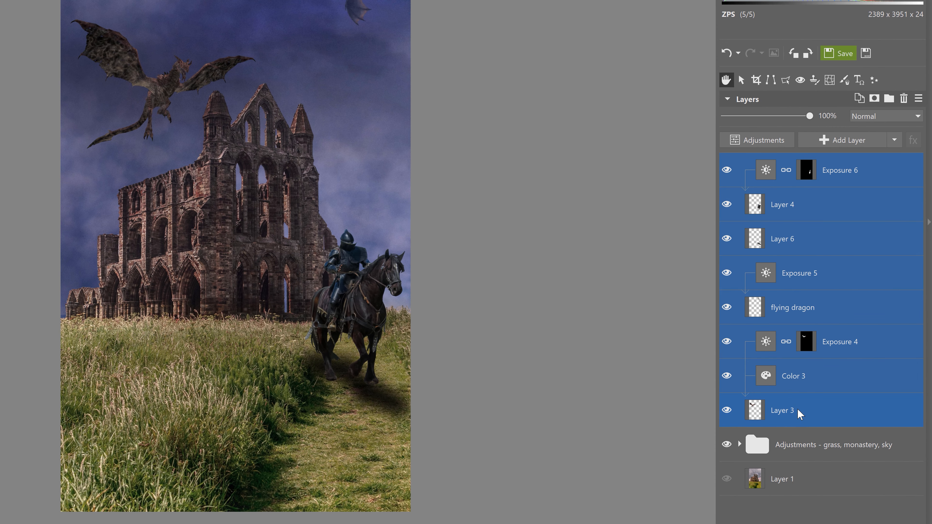
right_click(810, 414)
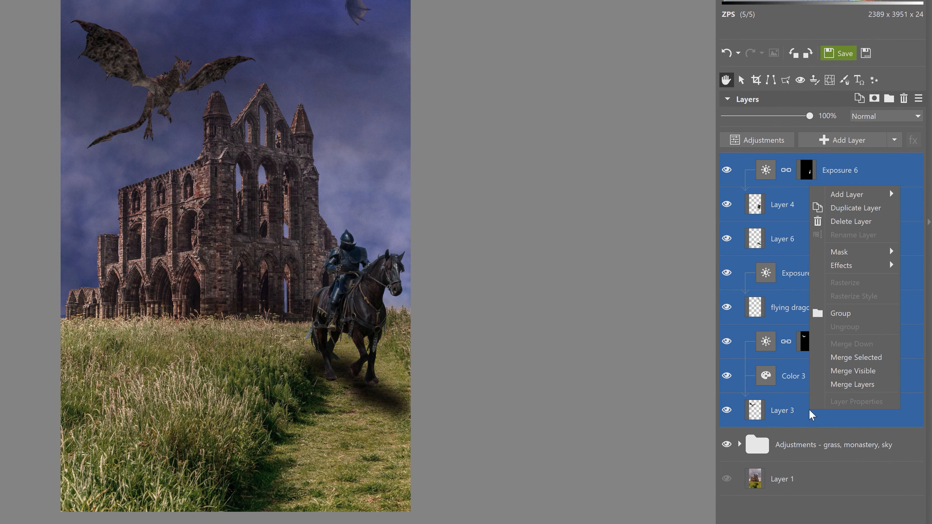
click(840, 313)
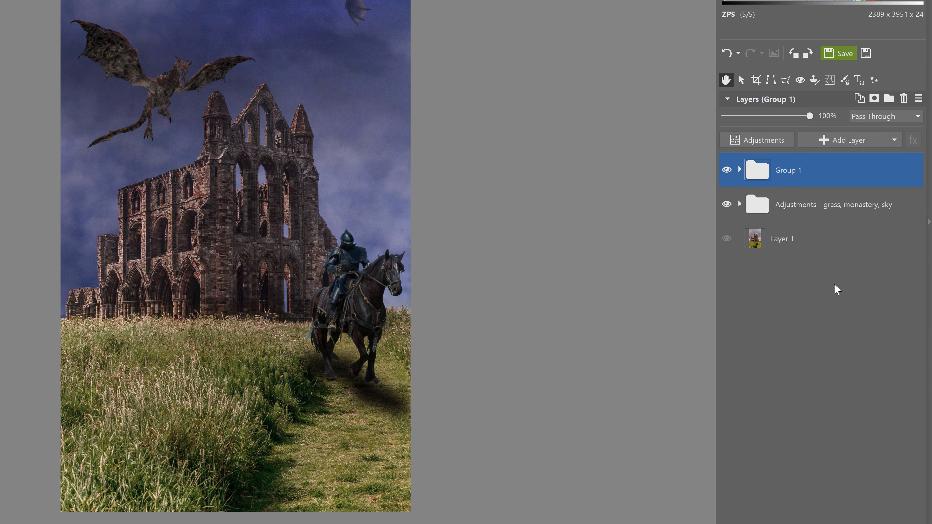
double_click(790, 172)
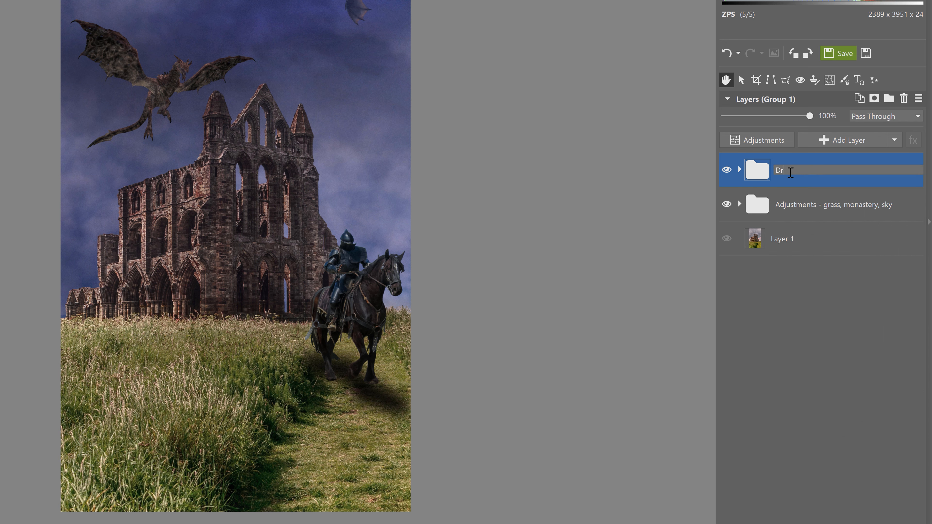
key(Return)
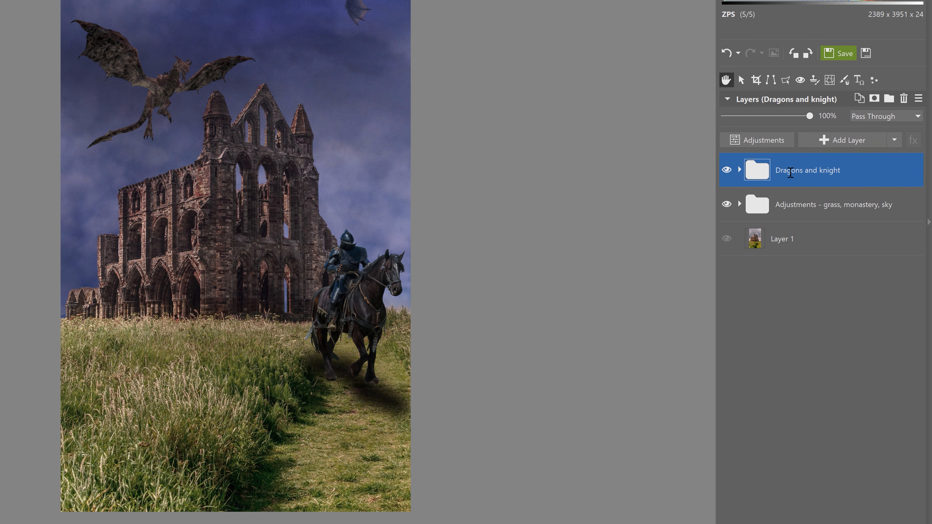
- Insert the image "fire flame 1" from the part 3 folder as a new layer above the Dragons and knight group
click(898, 140)
click(860, 199)
click(598, 124)
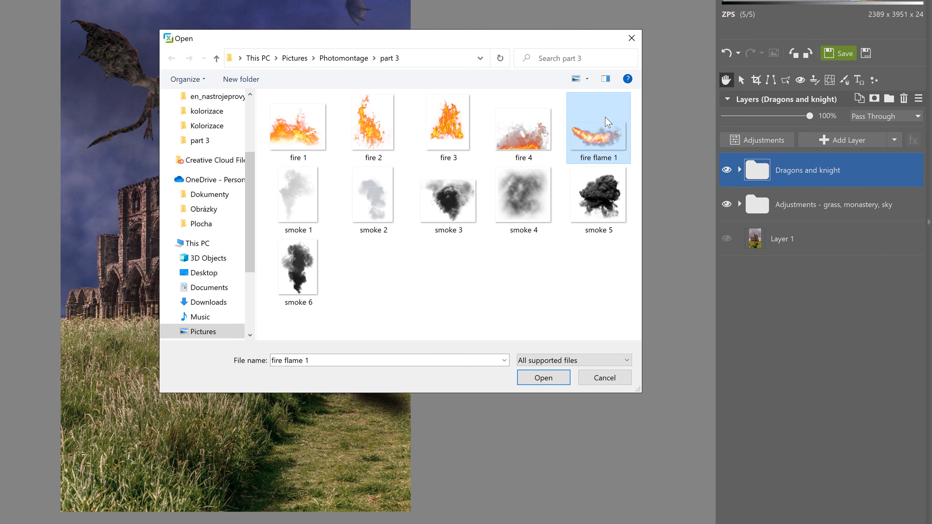
click(544, 377)
- Scale down the flame, rotate it 8° and place it at the large dragon's mouth, at X 774, Y 879
drag(410, 291, 536, 166)
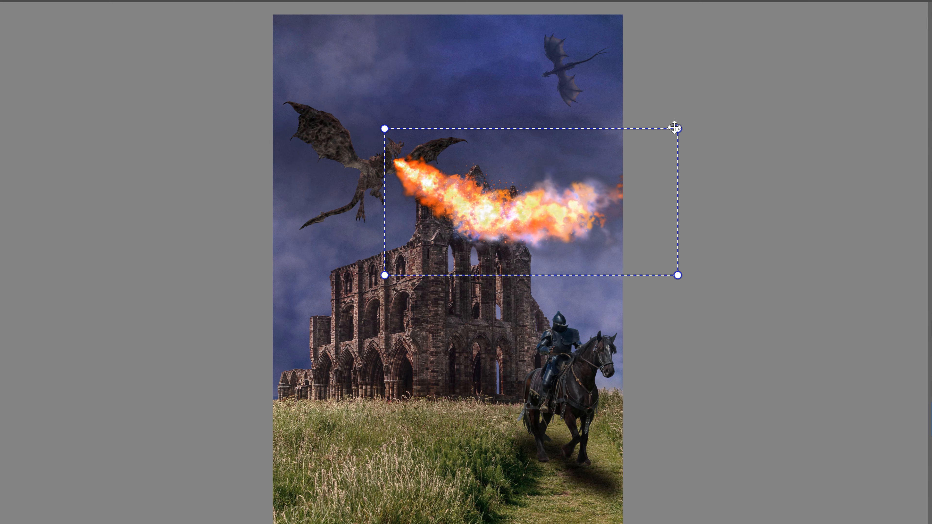
drag(678, 128, 586, 159)
drag(473, 212, 478, 172)
drag(601, 126, 553, 156)
drag(483, 183, 477, 191)
drag(545, 250, 523, 241)
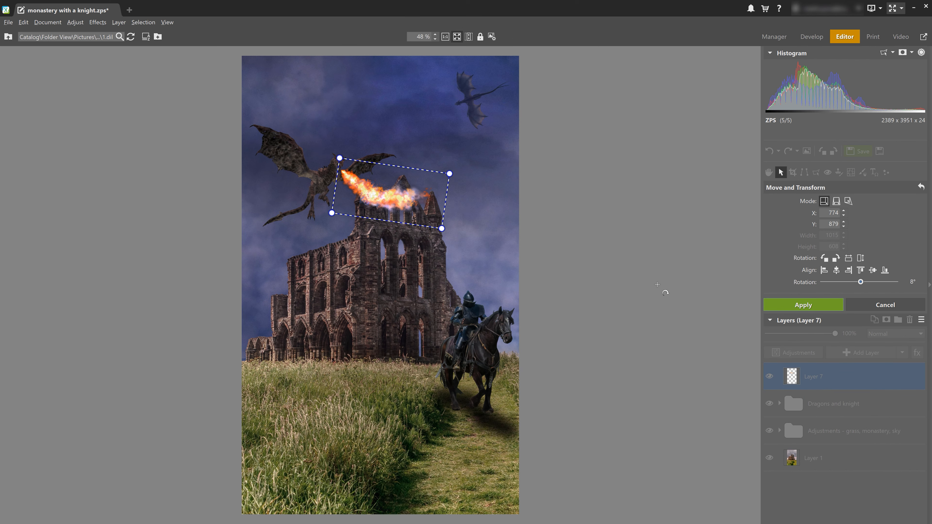
- Insert the image "fire 4" from file as a new layer above the dragon's flame
click(903, 353)
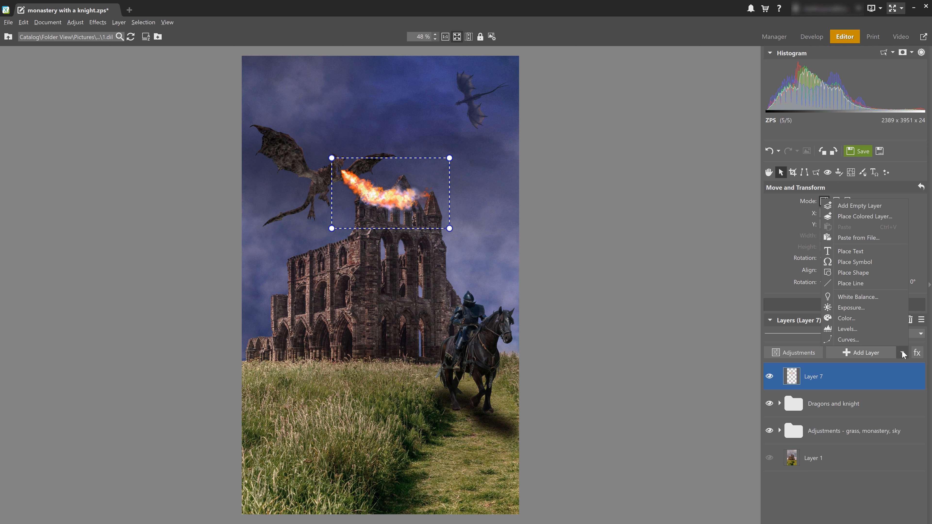
click(853, 238)
click(608, 206)
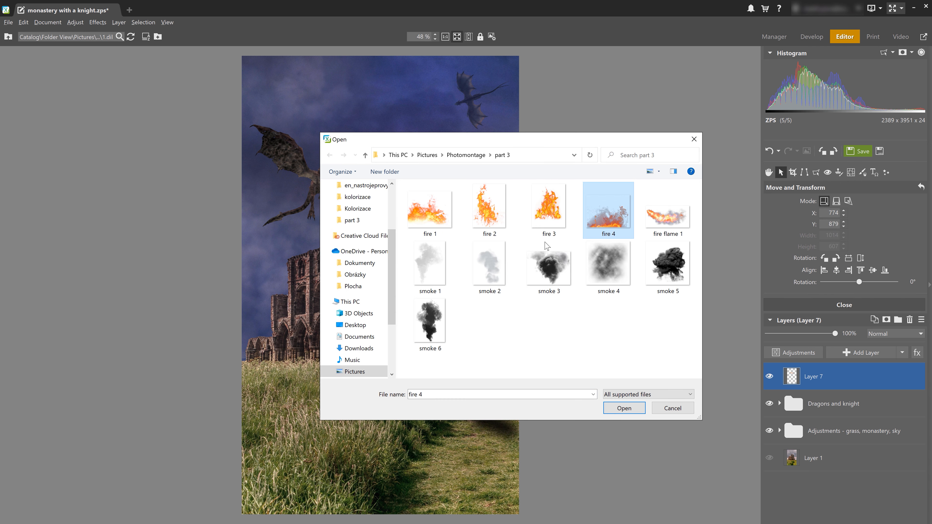
click(624, 409)
- Scale down the new fire and place it along the base of the monastery's left side, at X 109, Y 1802
drag(397, 293, 356, 308)
drag(423, 238, 405, 259)
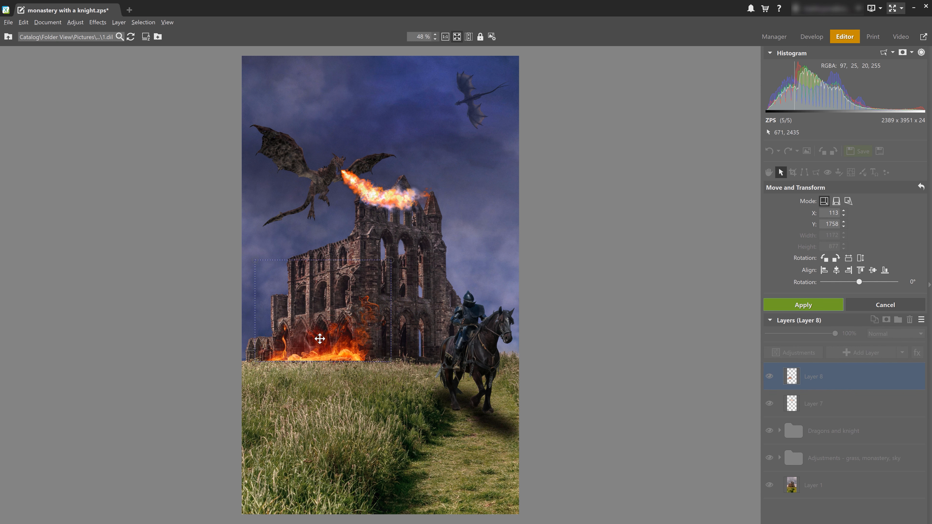
drag(319, 341, 320, 343)
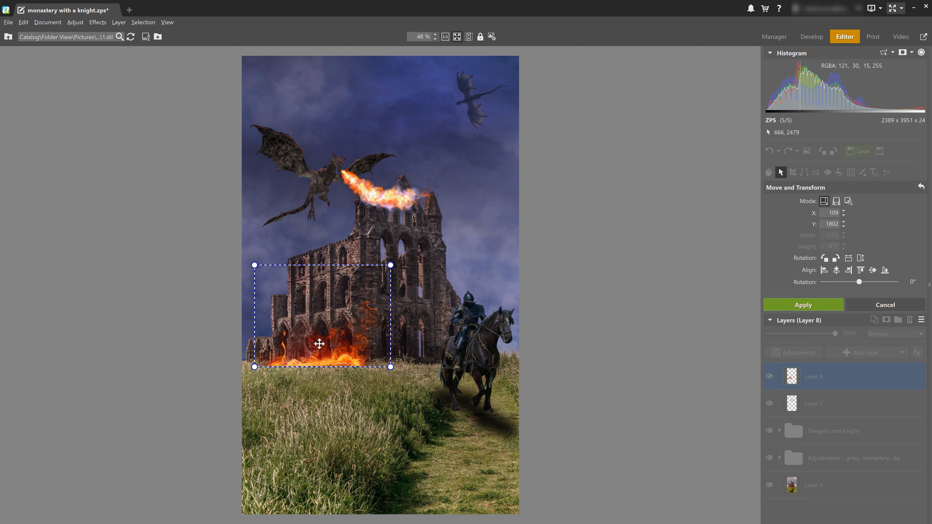
click(798, 305)
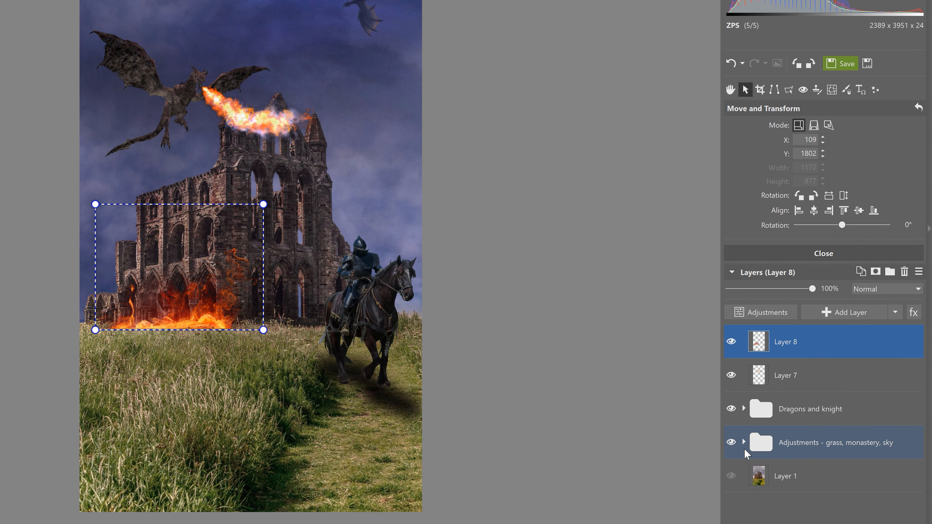
- Load the grass layer's mask as a selection and use it to hide the part of Layer 8 that overlaps the grass
click(745, 442)
scroll(795, 464, down, 5)
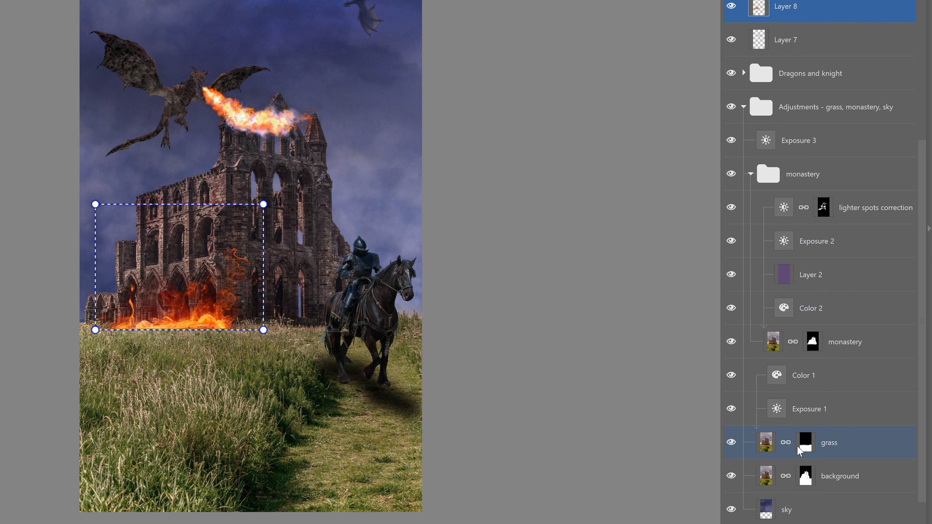
ctrl+click(812, 441)
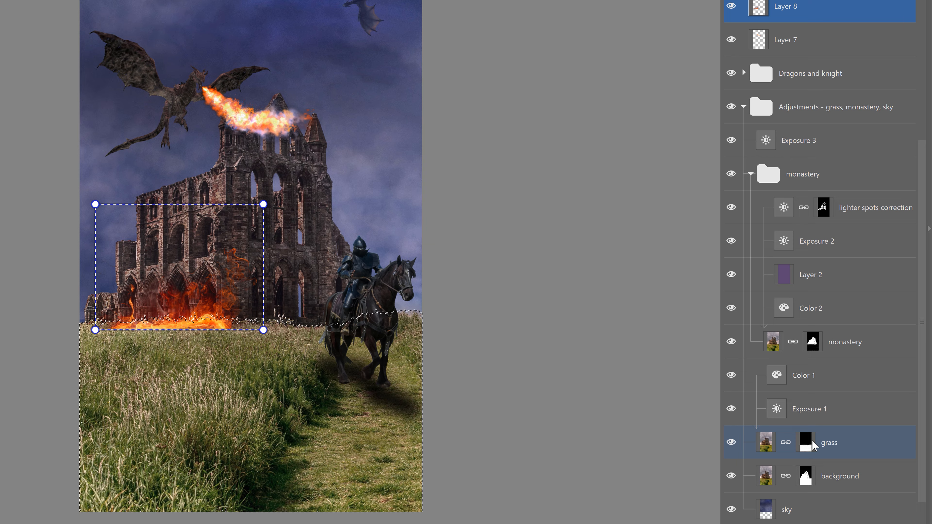
right_click(842, 90)
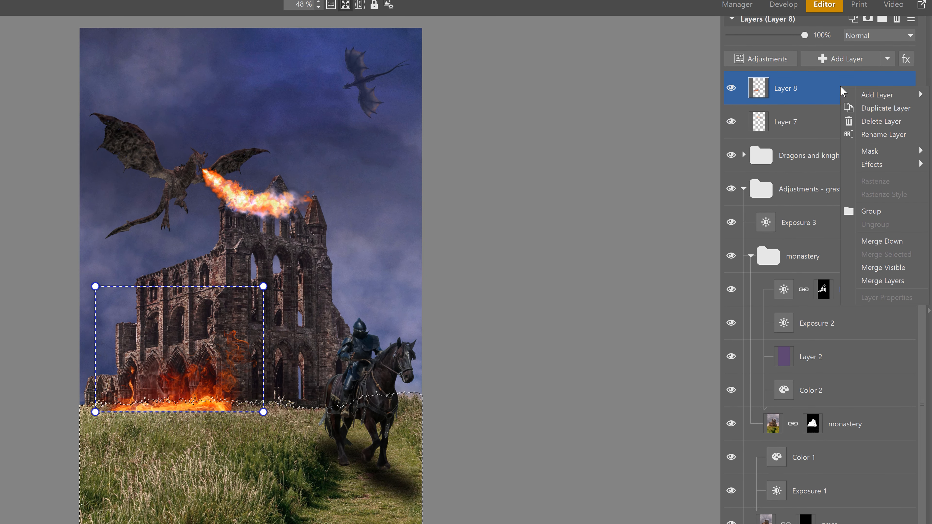
mouse_move(872, 152)
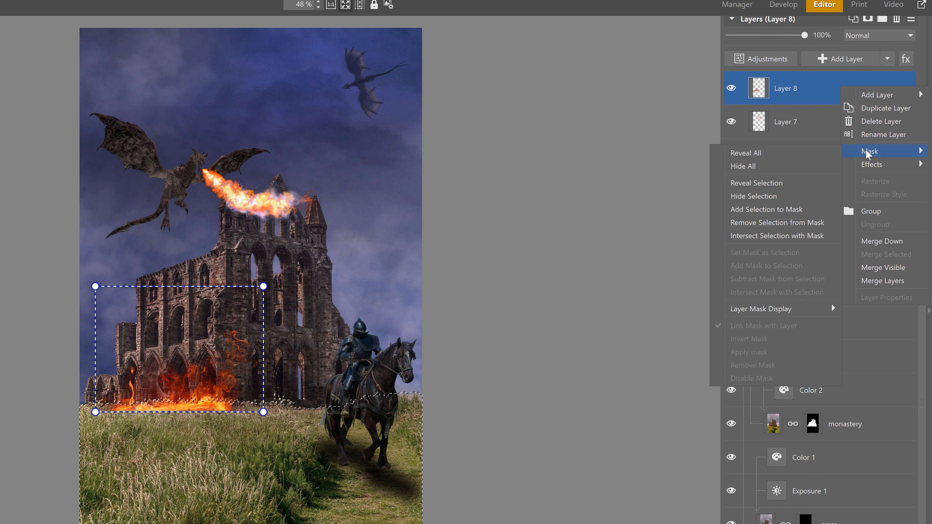
click(791, 197)
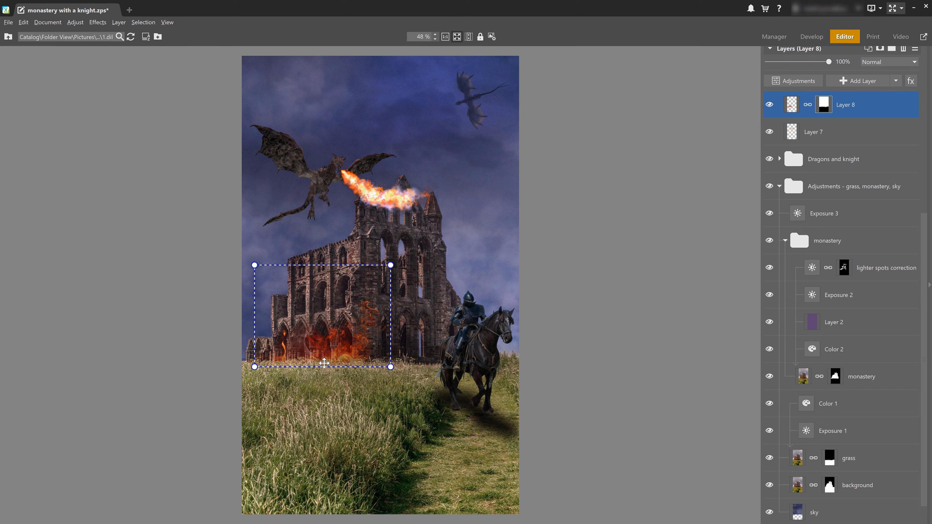
click(781, 187)
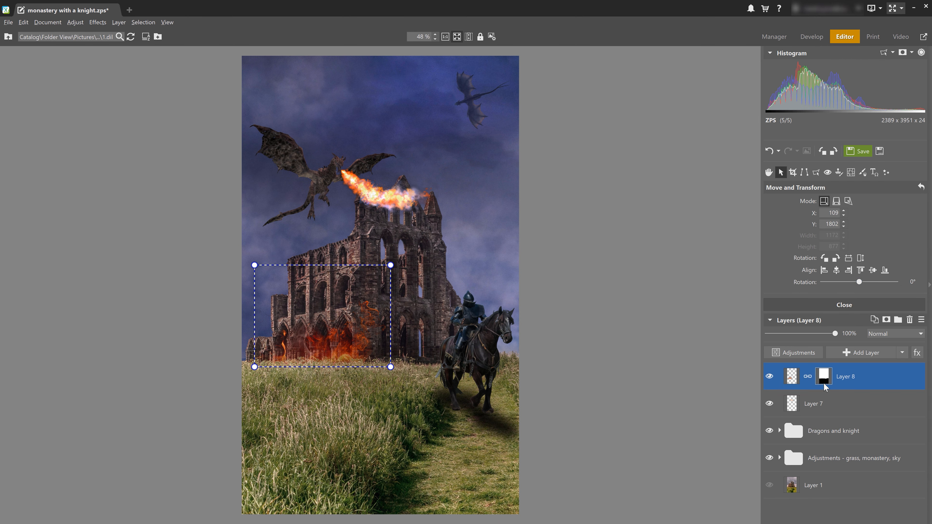
- Paint black on Layer 8's mask with a 350 diameter, 48% blur Paintbrush to hide the tall flame at the fire's right end
key(b)
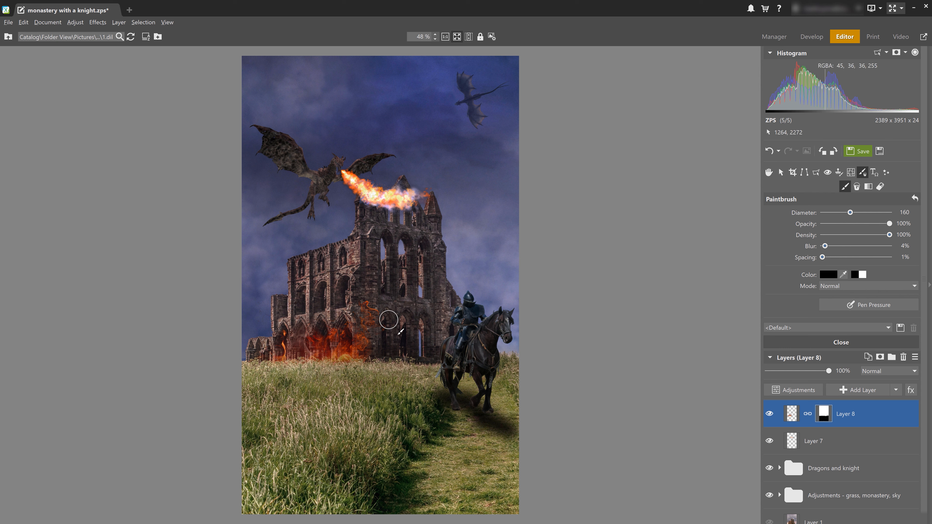
scroll(394, 322, up, 4)
click(854, 246)
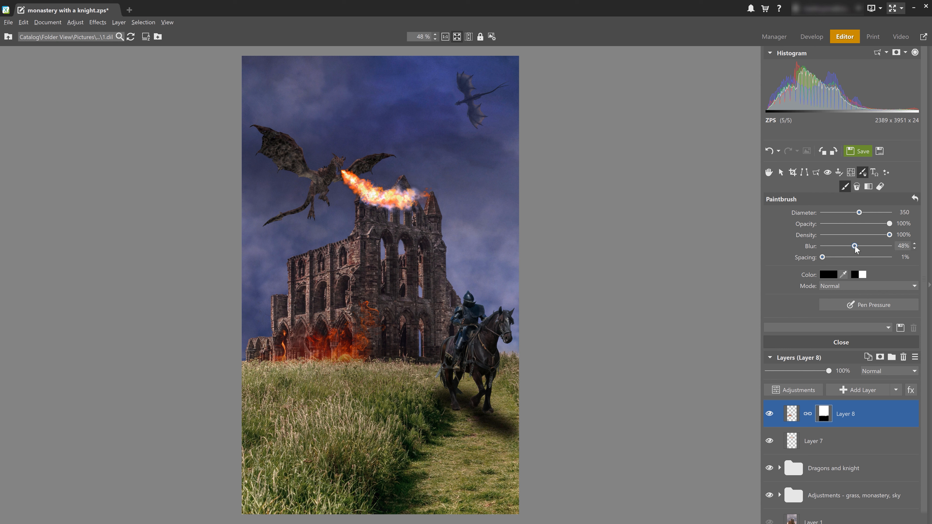
drag(380, 298, 406, 323)
click(863, 340)
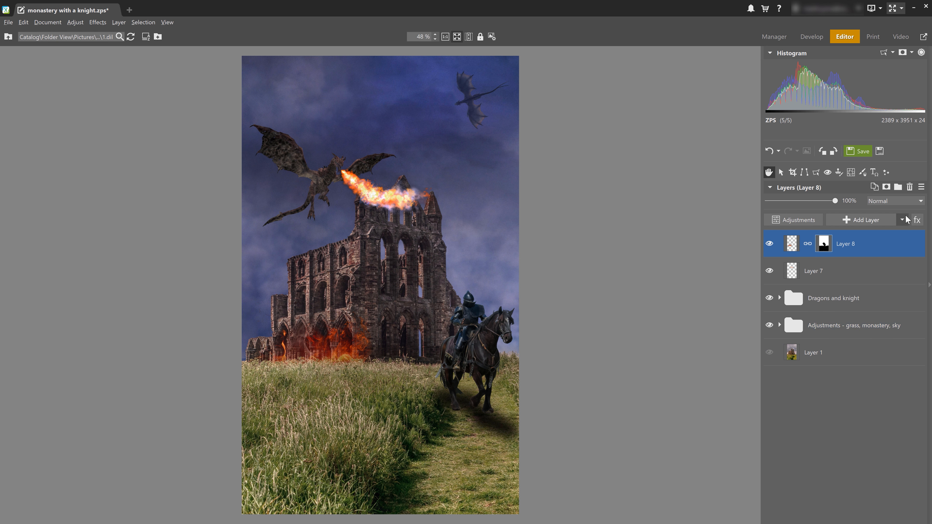
- Insert the image "fire 3" as a layer, shrink it and place it below the horse's head at X 2172, Y 2421
click(902, 219)
click(864, 264)
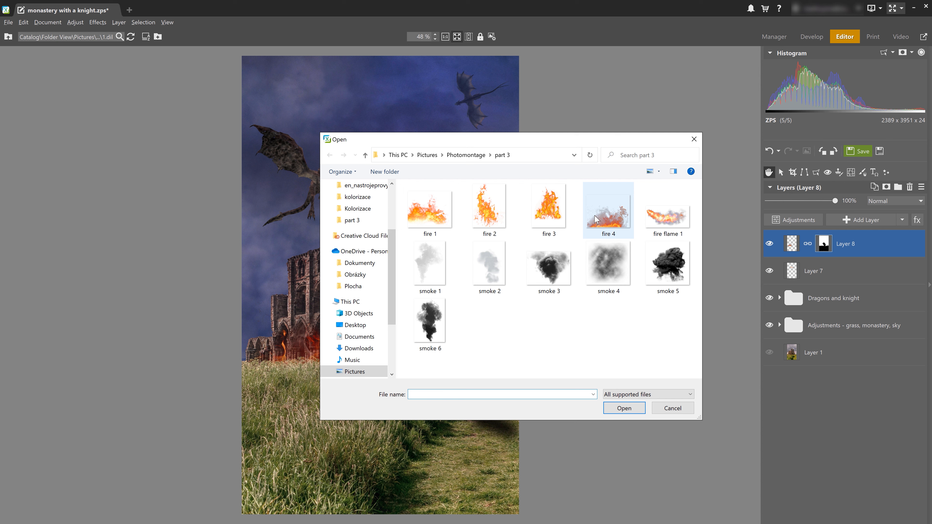
double_click(540, 216)
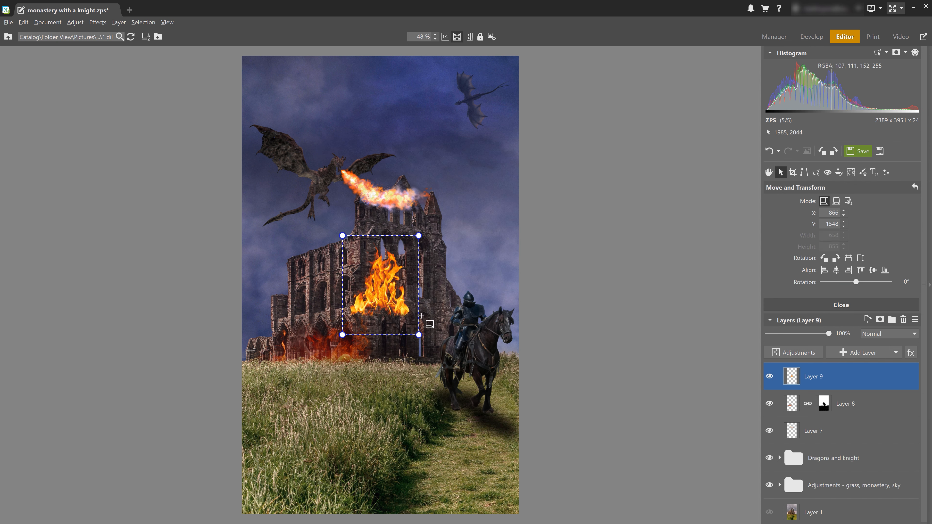
drag(342, 235, 506, 342)
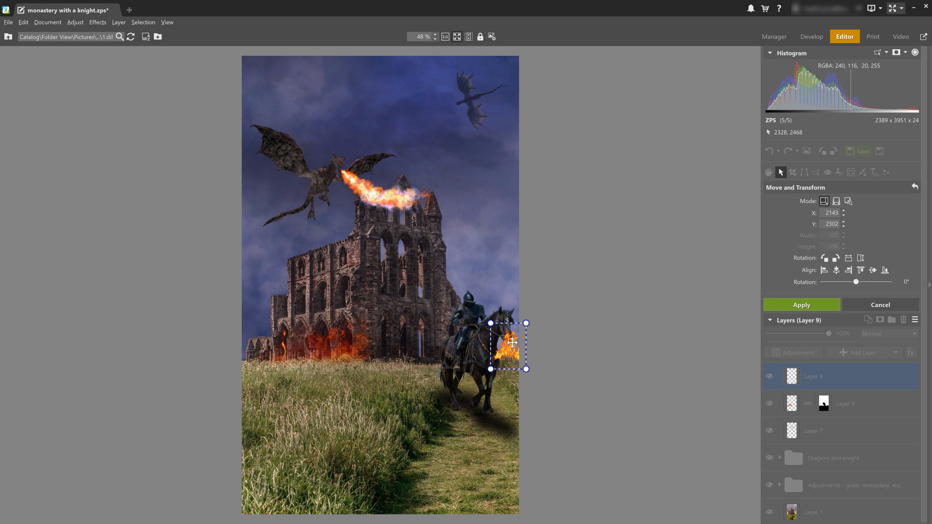
drag(526, 323, 503, 353)
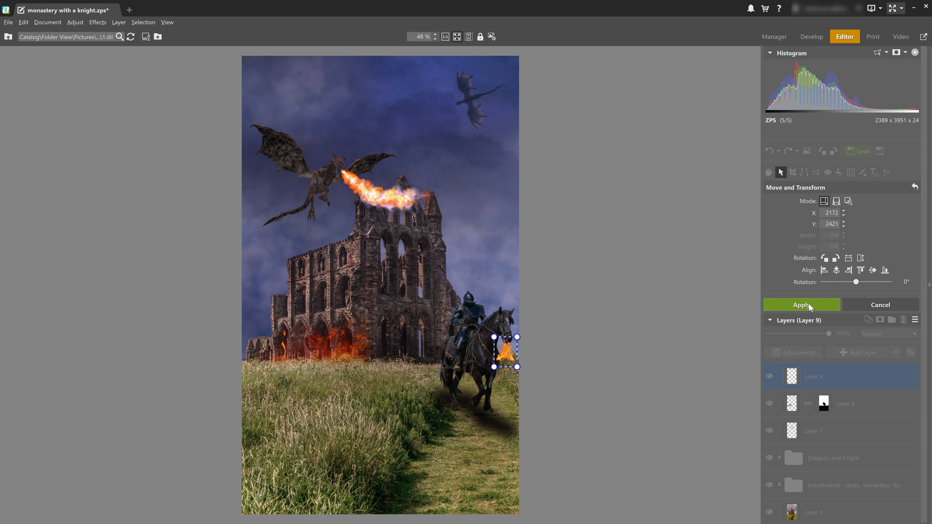
click(801, 305)
- Rename Layer 7 to "dragon fire", Layer 8 to "fire alongside monastery" and Layer 9 to "fire right"
click(814, 431)
double_click(823, 429)
text(dragon fire)
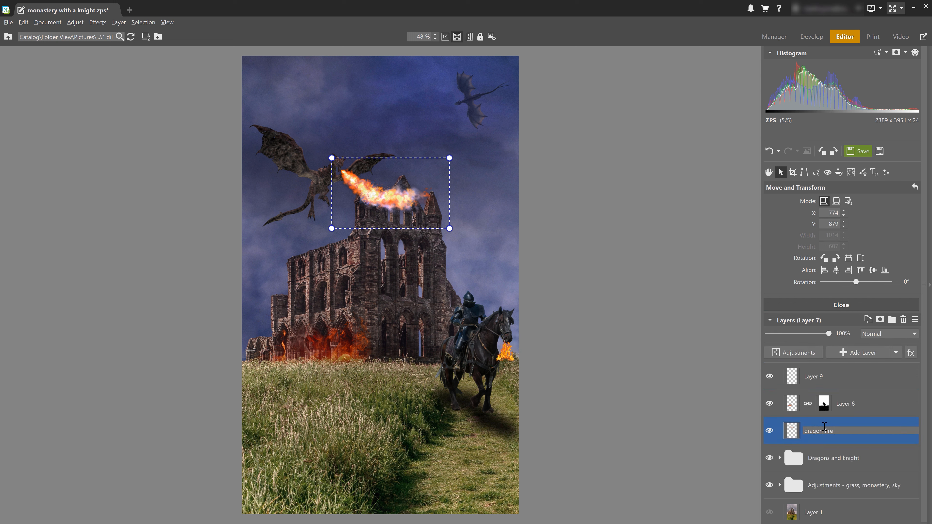
click(848, 403)
double_click(848, 402)
text(fire alongside monastery)
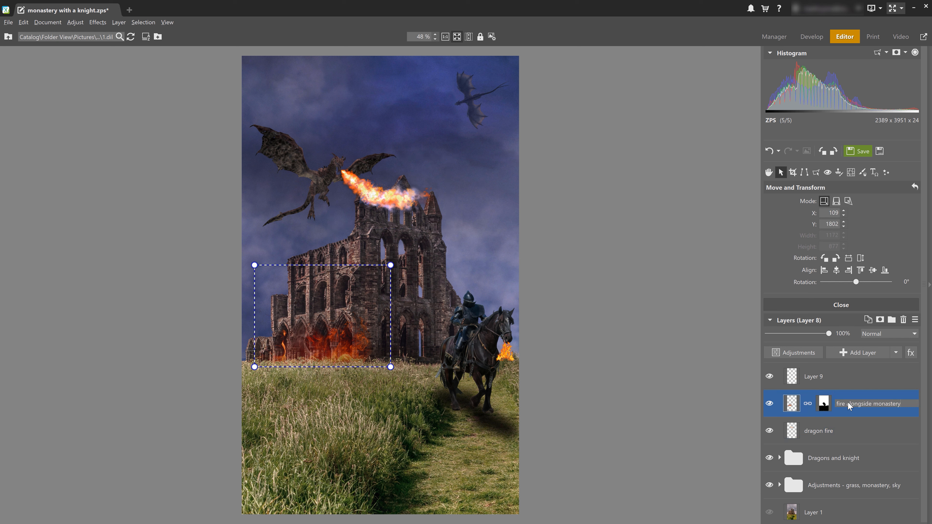
click(812, 378)
double_click(813, 378)
text(fire right)
key(Return)
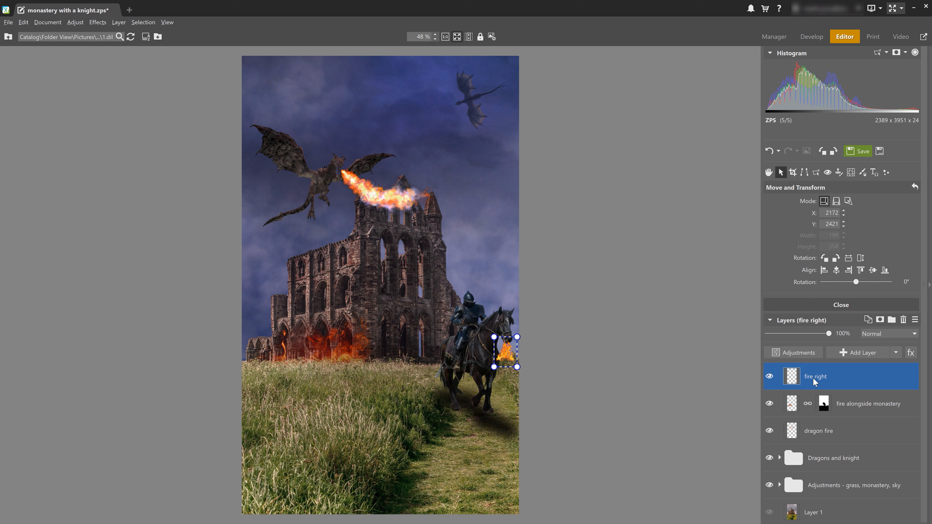
- Move the fire right layer below the Dragons and knight group and duplicate it as "fire right 2"
drag(837, 377, 838, 473)
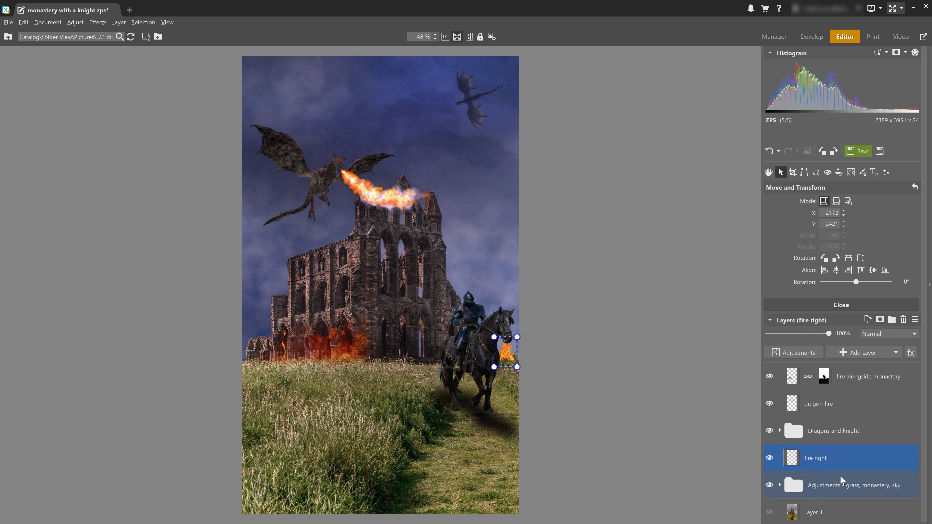
right_click(841, 476)
click(864, 315)
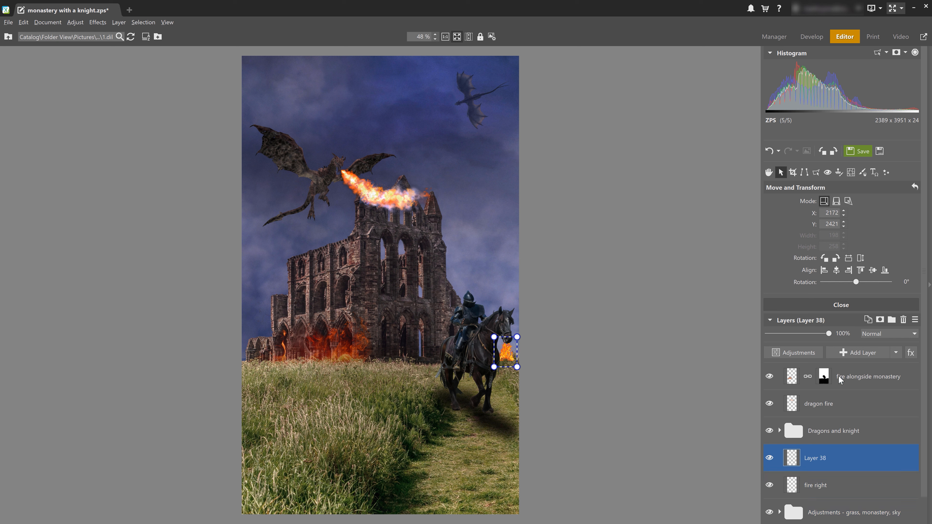
double_click(817, 458)
text(fire right 2)
key(Return)
- Flip fire right 2 horizontally, enlarge it and place it behind the horse's neck at X 2026, Y 2283
click(850, 259)
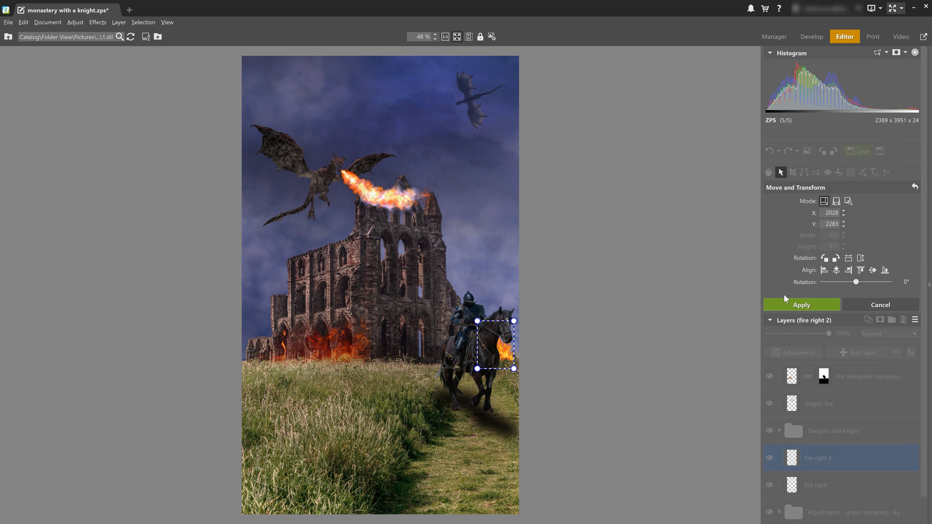
click(817, 302)
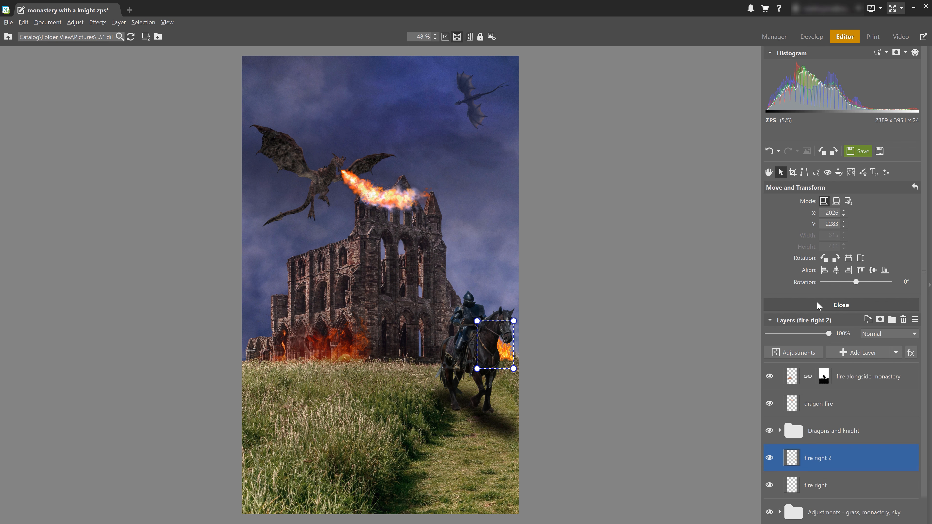
- Insert the image "fire 2" as a layer, shrink it and place it behind the knight, beside the monastery's right wall
click(895, 353)
click(850, 269)
double_click(483, 205)
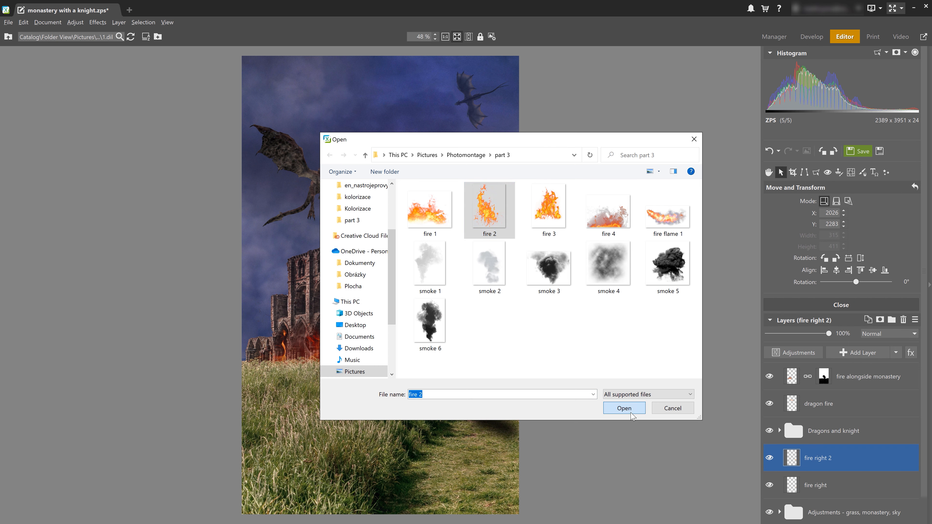
drag(310, 192, 381, 286)
drag(409, 337, 460, 306)
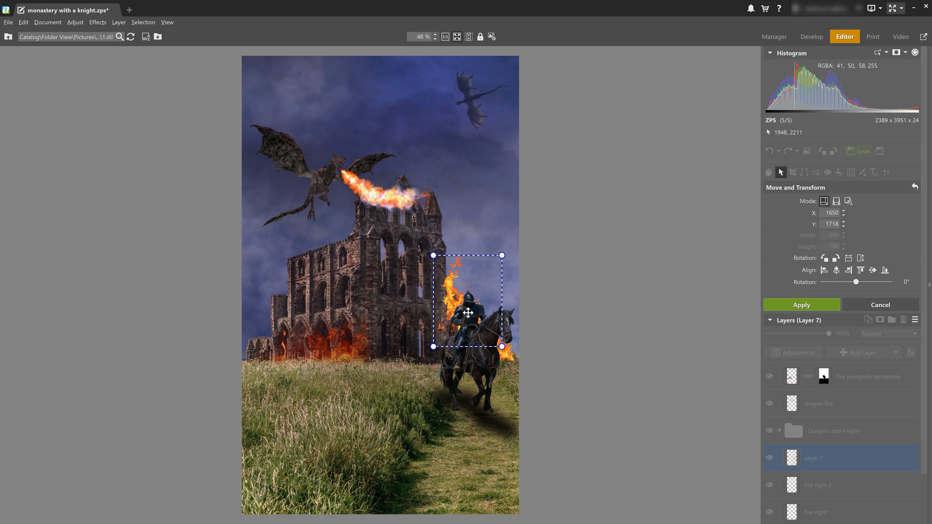
click(795, 305)
- Insert the image "fire 1" as a layer and place it over the monastery's middle row of windows at X 345, Y 1769
click(895, 352)
click(849, 269)
double_click(431, 207)
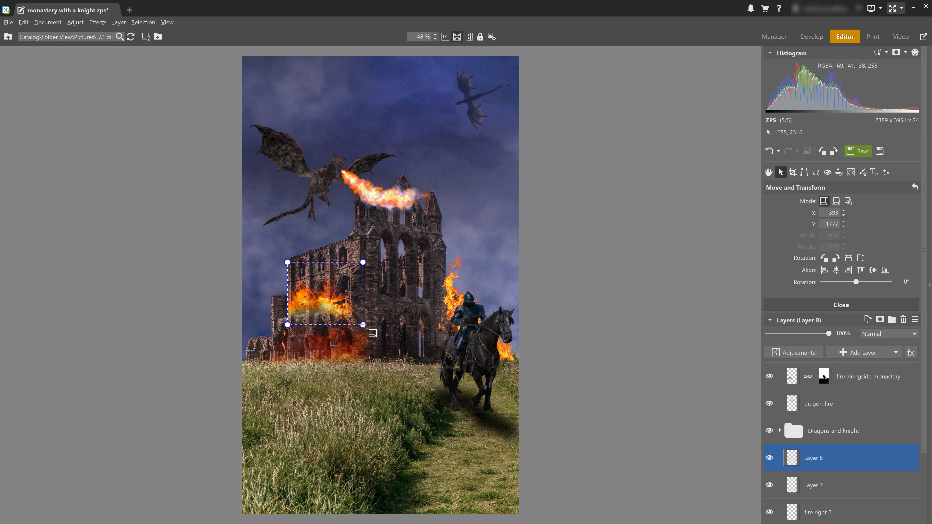
drag(363, 324, 358, 324)
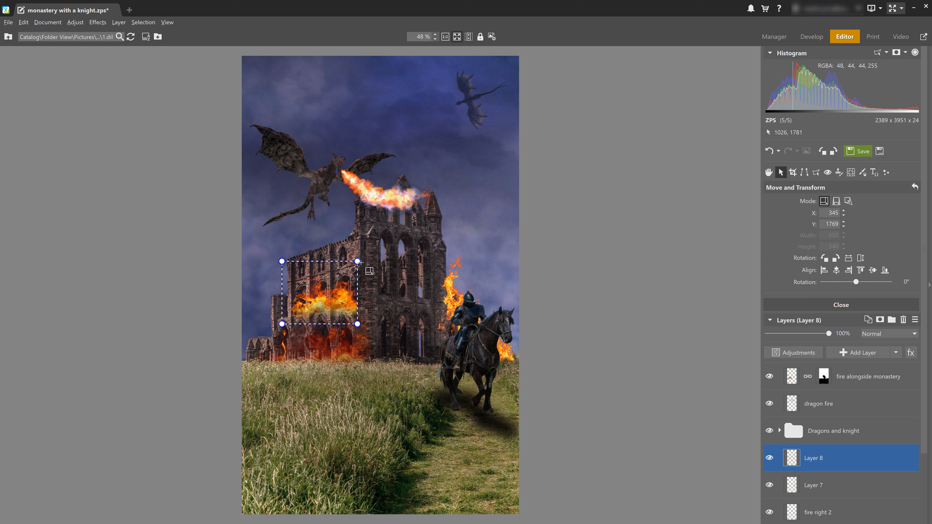
- Move the window flames layer to the top of the layer stack and rename it "fire in windows"
drag(816, 458, 821, 378)
double_click(820, 379)
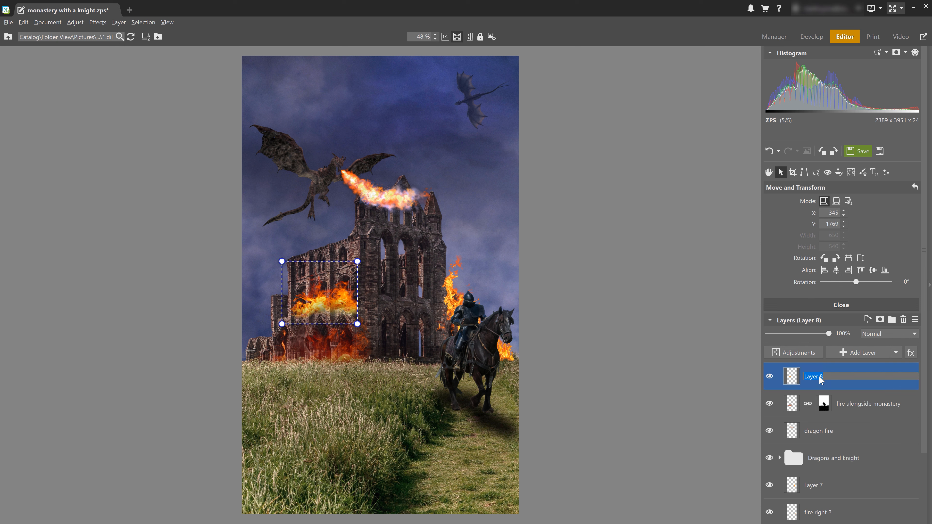
text(fire in windows)
key(Return)
- Add a Reveal All mask to the fire in windows layer
right_click(817, 377)
mouse_move(836, 253)
click(741, 254)
- With a black Paintbrush of diameter 50, mask out the flames spilling below the window ledge and past the third window's right side
scroll(321, 298, up, 6)
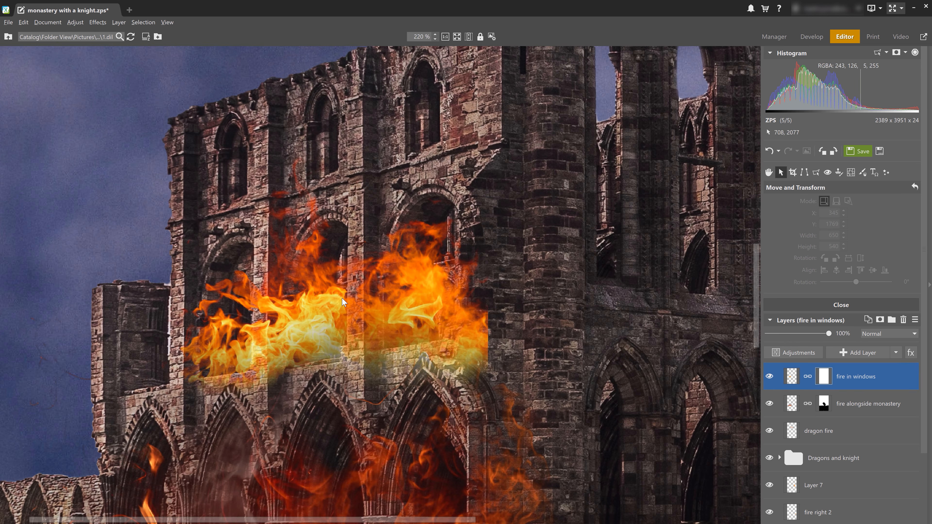
key(b)
mouse_move(510, 316)
mouse_down()
mouse_move(495, 344)
mouse_move(500, 276)
mouse_up()
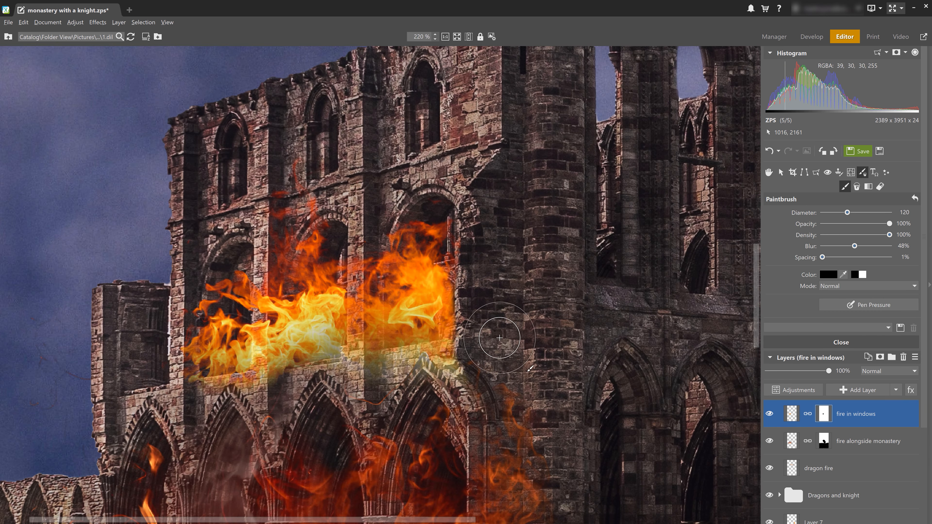
key(ctrl+z)
key(bracketleft)
key(bracketleft)
key(bracketleft)
key(bracketleft)
key(bracketleft)
key(bracketleft)
key(bracketleft)
drag(469, 358, 332, 373)
key(ctrl+z)
mouse_move(451, 358)
mouse_down()
mouse_move(202, 407)
mouse_move(194, 422)
mouse_up()
- Try to mask the flames off the pillar between the first and second windows with a smaller brush
key(bracketleft)
key(bracketleft)
key(bracketleft)
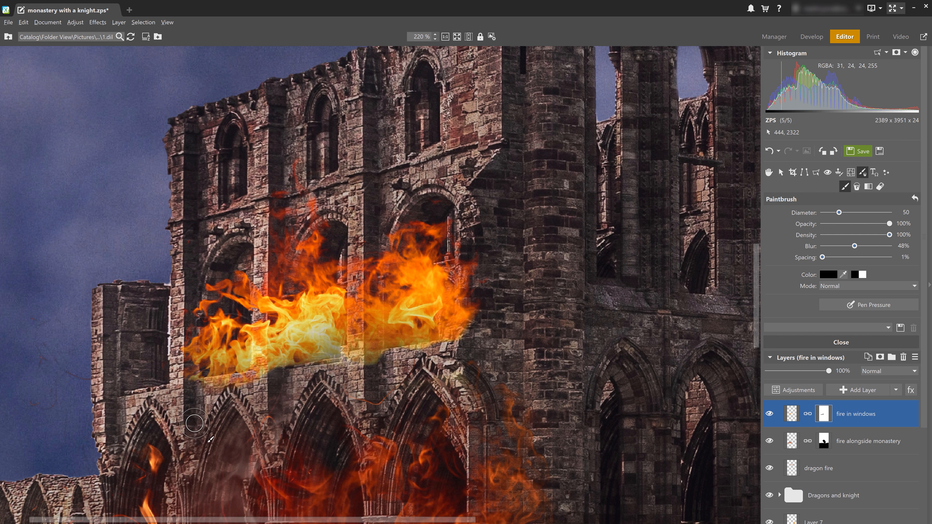
scroll(245, 318, up, 4)
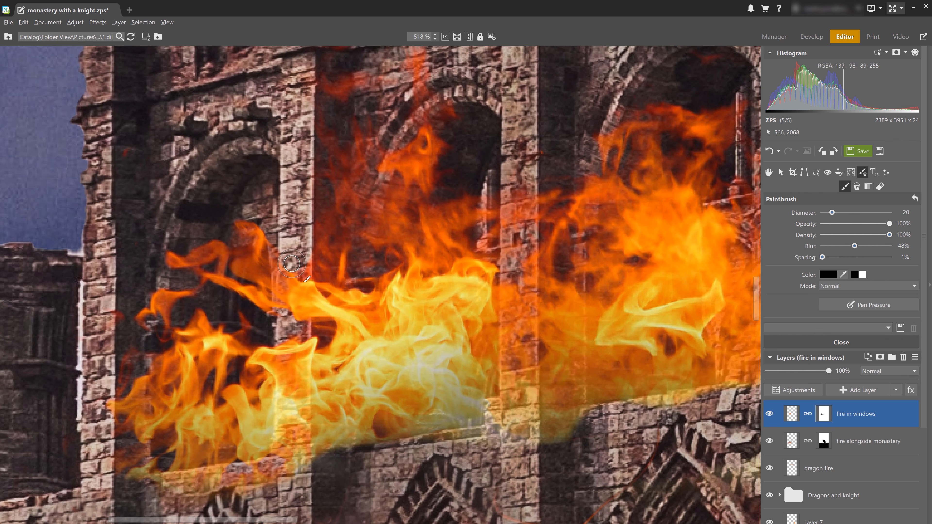
key(bracketleft)
key(bracketleft)
mouse_move(287, 272)
mouse_down()
mouse_move(280, 293)
mouse_move(289, 382)
mouse_up()
key(bracketright)
key(ctrl+z)
- Set the brush blur to 100% and diameter to 15, and mask the flames off the pillar between the first and second windows
key(shift+bracketright)
key(shift+bracketright)
key(shift+bracketright)
key(shift+bracketright)
key(shift+bracketright)
key(shift+bracketright)
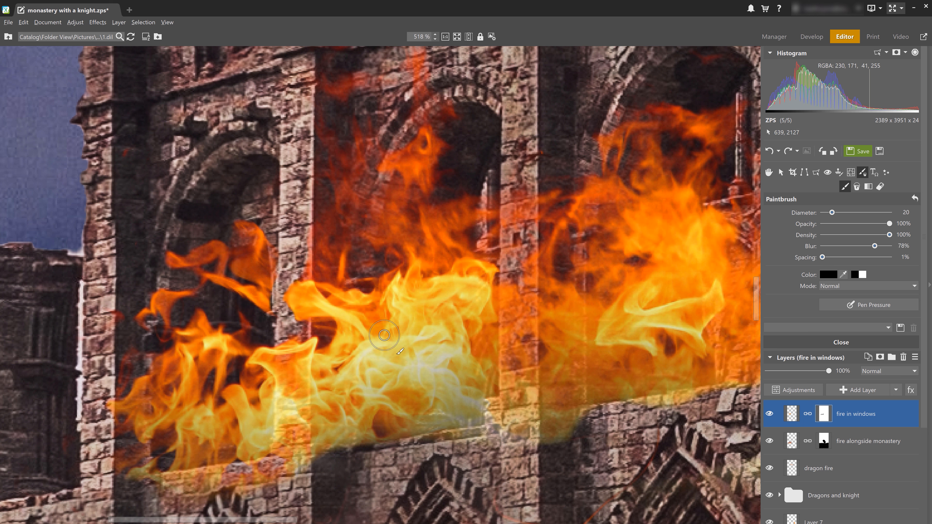
key(ctrl+z)
drag(289, 342, 298, 452)
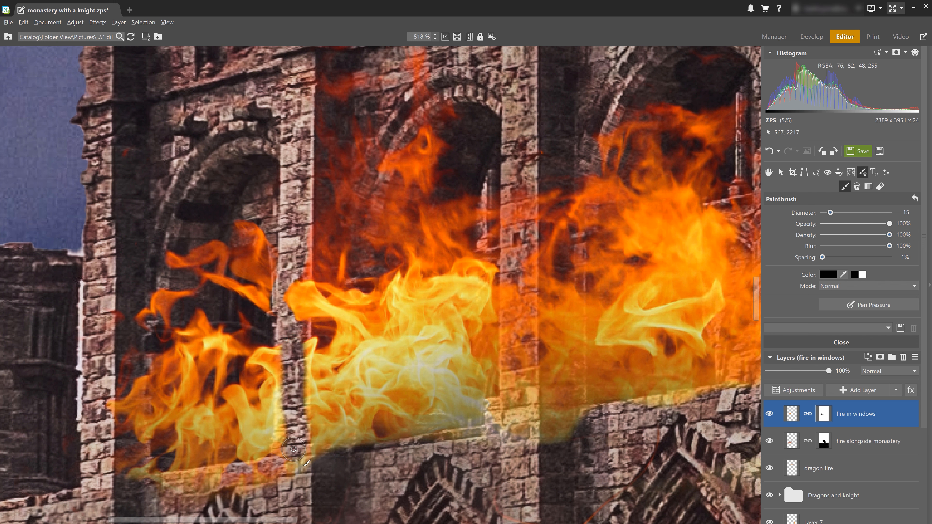
key(ctrl+z)
mouse_move(292, 340)
mouse_down()
mouse_move(295, 465)
mouse_move(179, 490)
mouse_up()
- Mask the flames off the pillar between the second and third windows with the brush at diameter 15
key(bracketright)
key(bracketright)
key(bracketright)
key(bracketleft)
key(bracketleft)
key(bracketleft)
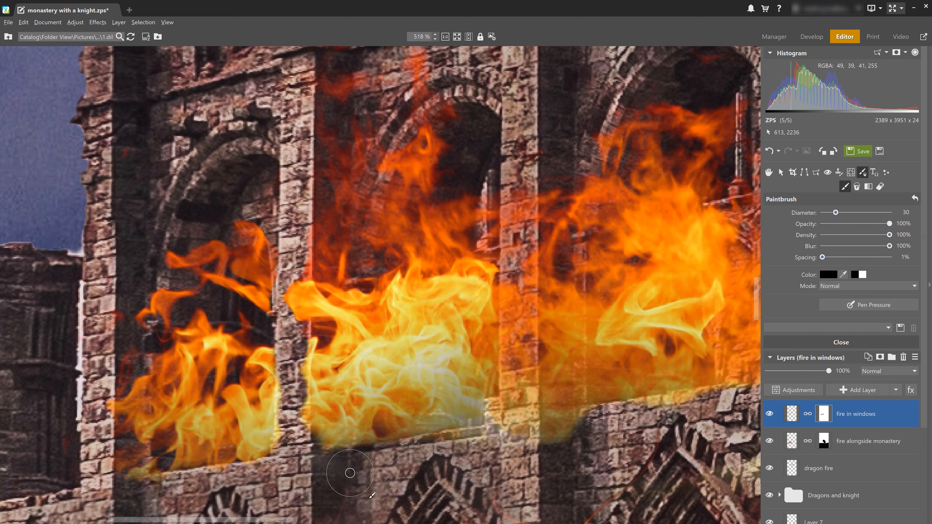
mouse_move(516, 415)
mouse_down()
mouse_move(561, 427)
mouse_move(518, 305)
mouse_move(519, 211)
mouse_move(505, 299)
mouse_up()
scroll(524, 389, down, 3)
key(ctrl+z)
scroll(495, 370, up, 4)
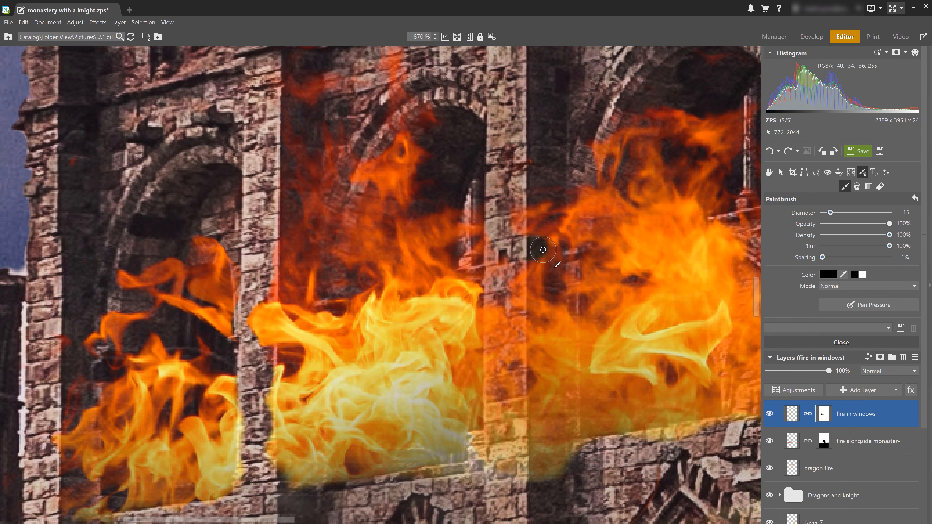
drag(504, 354, 495, 463)
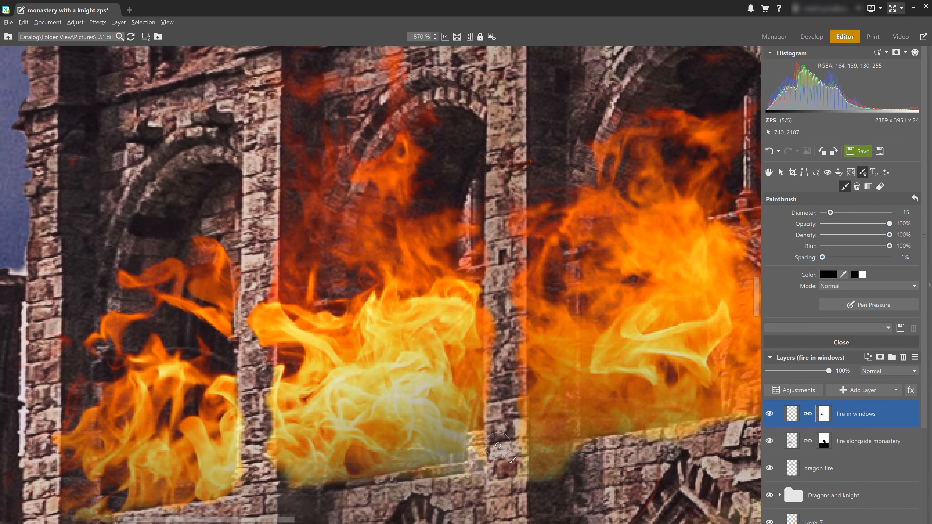
- Add an Exposure adjustment layer attached to the dragon fire layer
scroll(517, 458, down, 7)
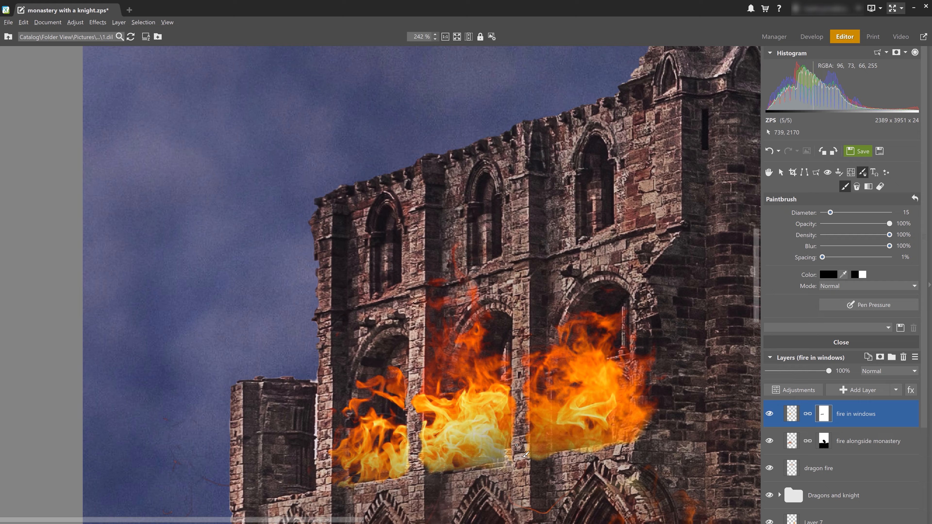
scroll(445, 324, down, 3)
scroll(457, 165, up, 6)
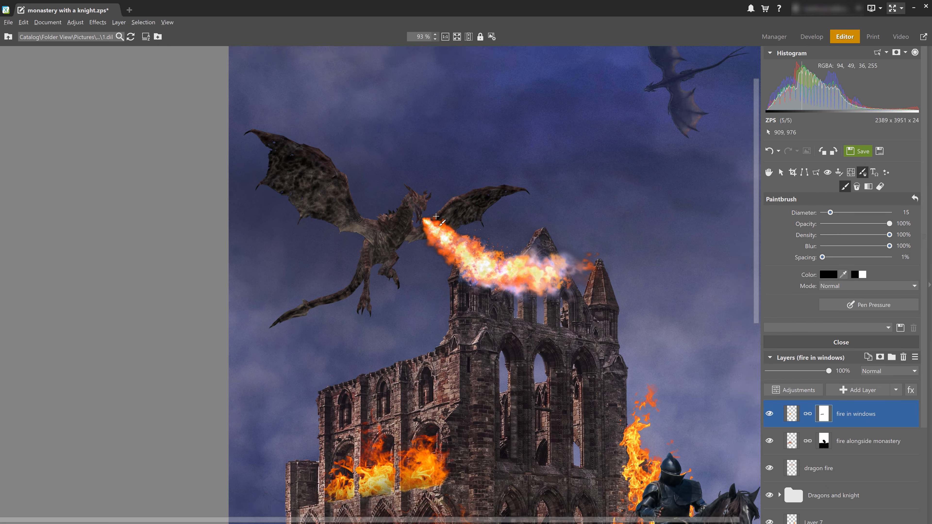
scroll(455, 165, up, 1)
scroll(851, 466, down, 4)
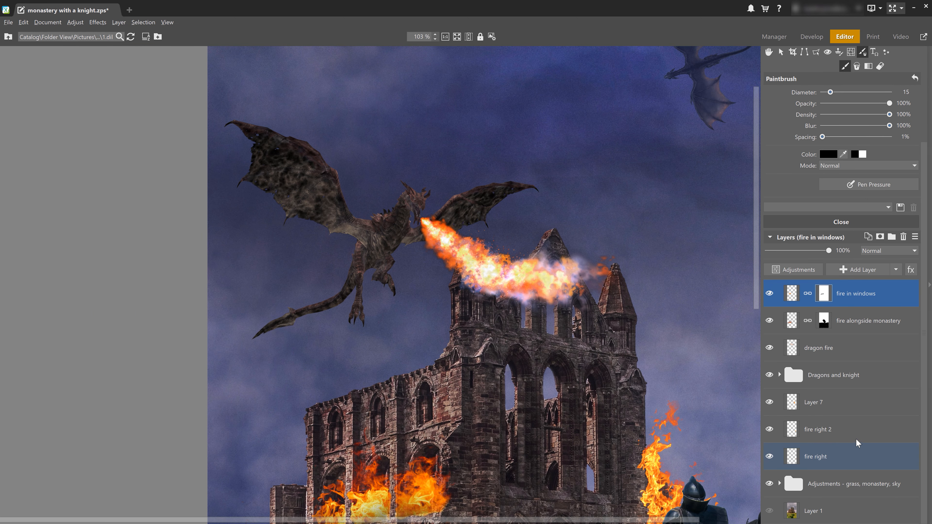
click(852, 356)
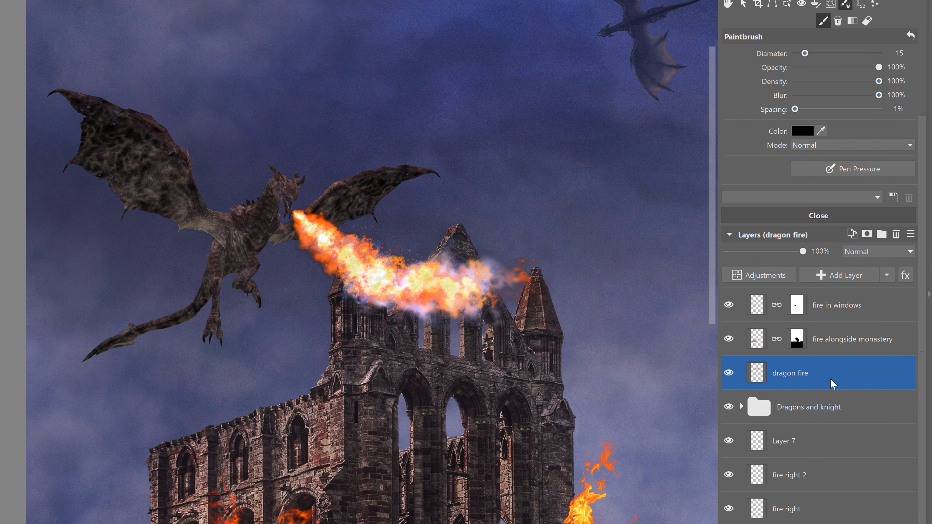
right_click(830, 378)
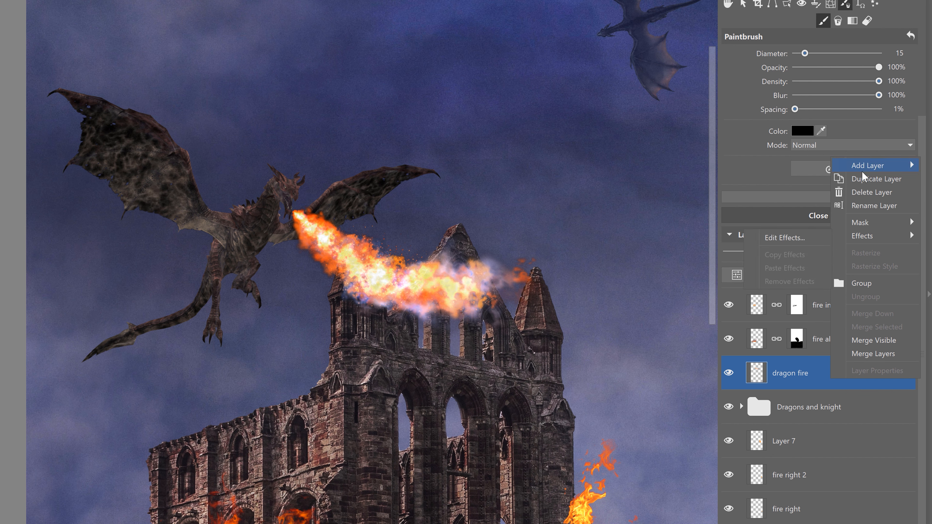
mouse_move(867, 166)
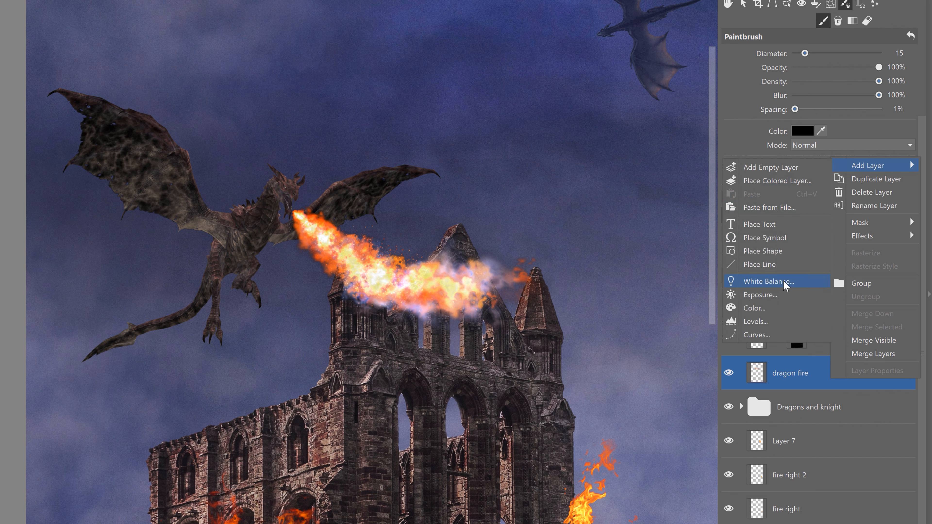
click(786, 295)
drag(757, 375, 732, 409)
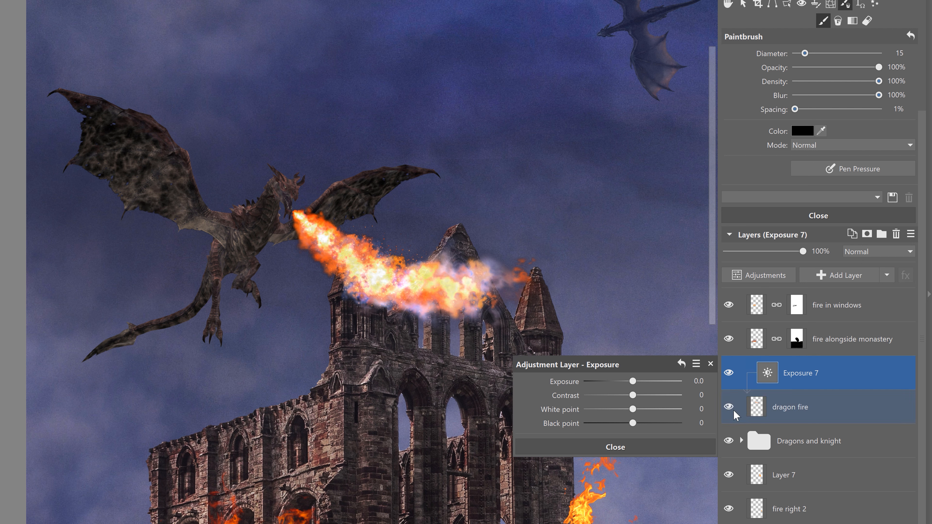
- Set the dragon fire's Exposure adjustment to exposure -0.8, white point -3 and black point 29
drag(632, 381, 621, 382)
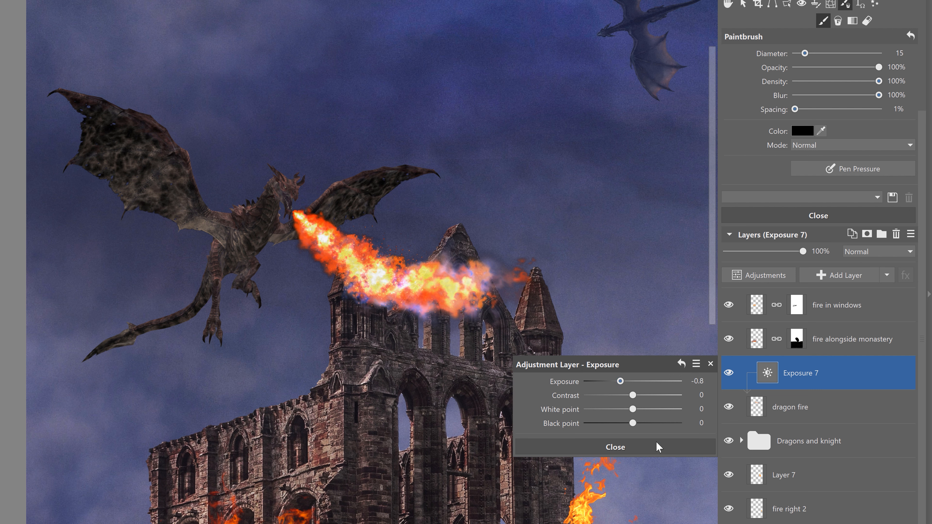
drag(654, 423, 619, 409)
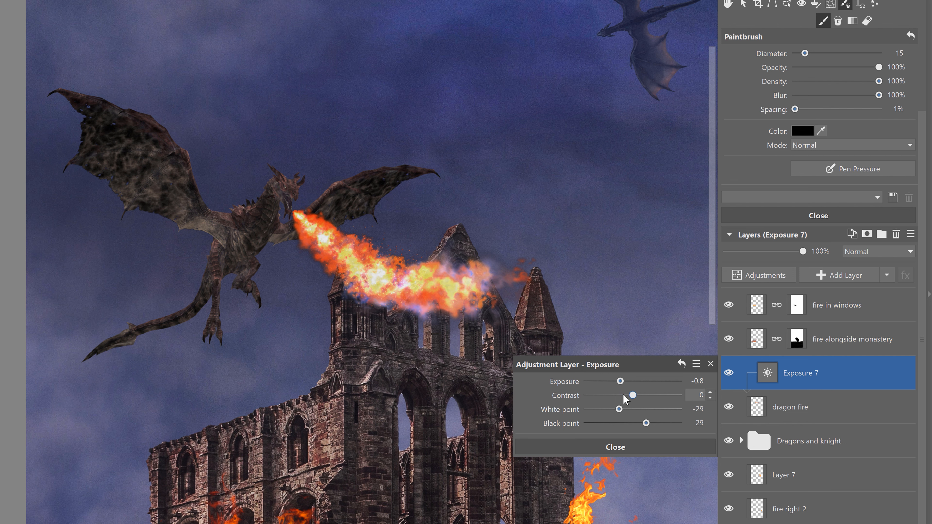
drag(619, 409, 631, 409)
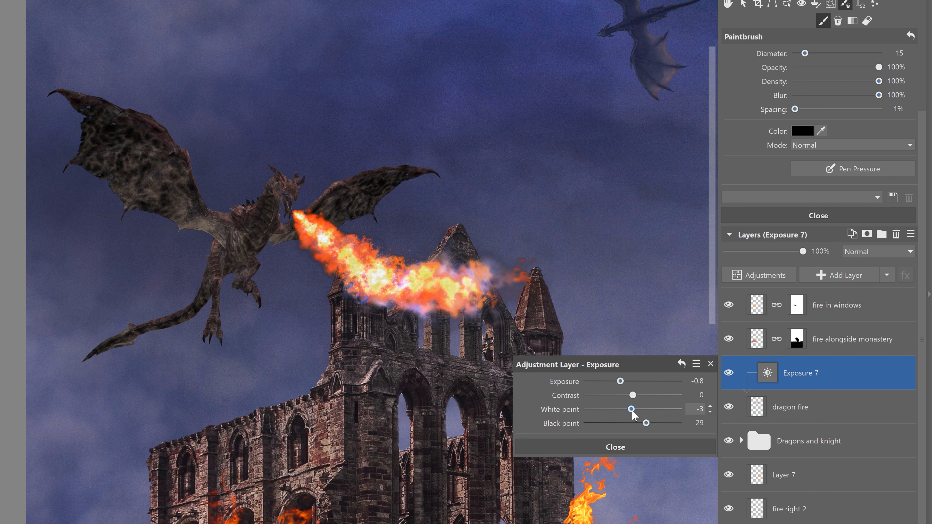
click(634, 447)
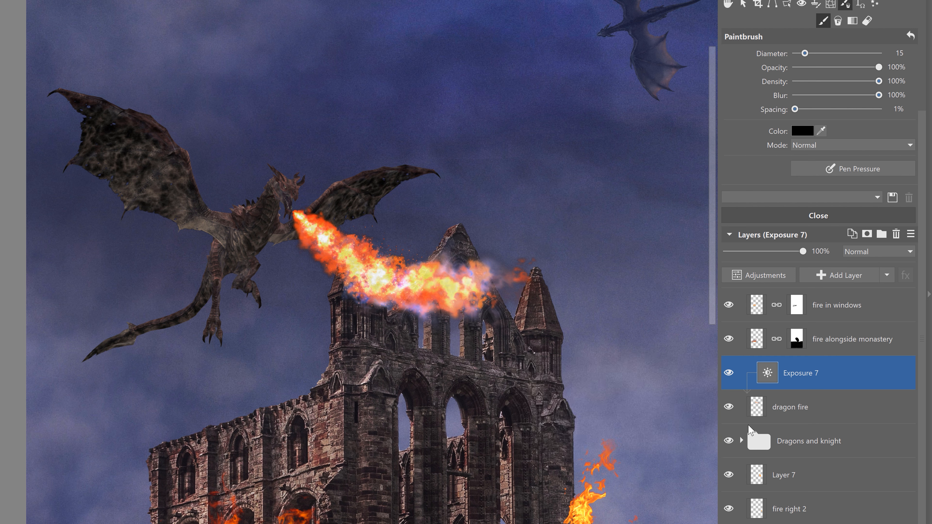
- Place an orange colored layer above the Exposure adjustment, attached to the dragon fire layer
right_click(824, 371)
mouse_move(866, 160)
click(767, 174)
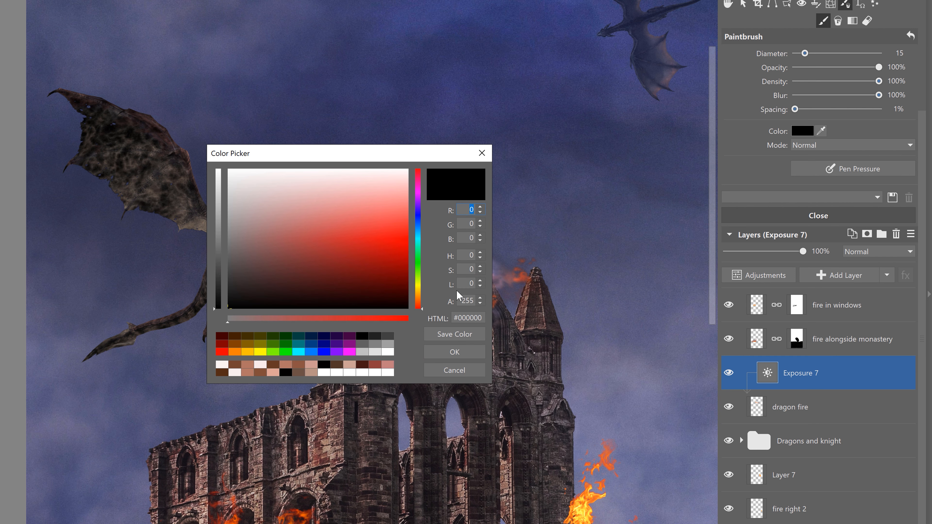
click(420, 295)
click(380, 238)
drag(380, 241, 391, 245)
click(422, 295)
click(454, 352)
- Reduce the orange layer's opacity to 12% and close the Paintbrush tool
drag(803, 251, 736, 253)
scroll(546, 321, down, 4)
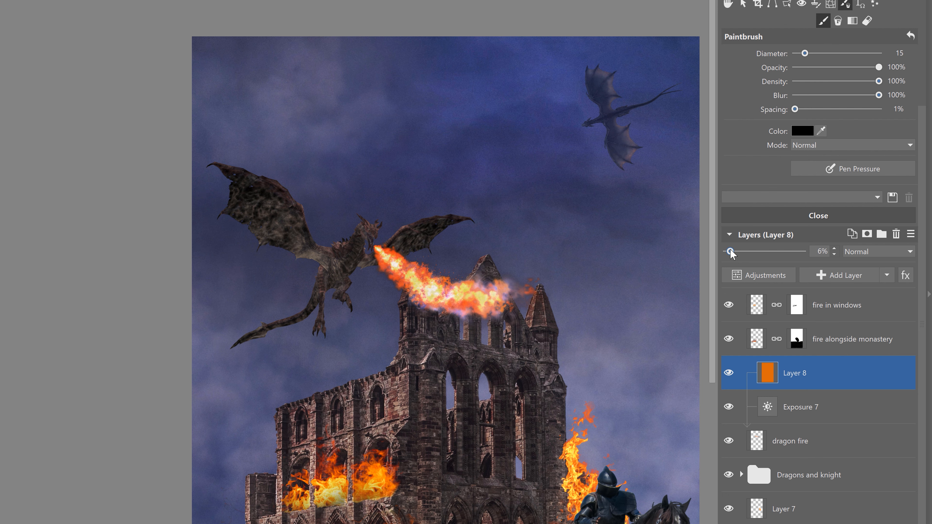
scroll(391, 299, down, 3)
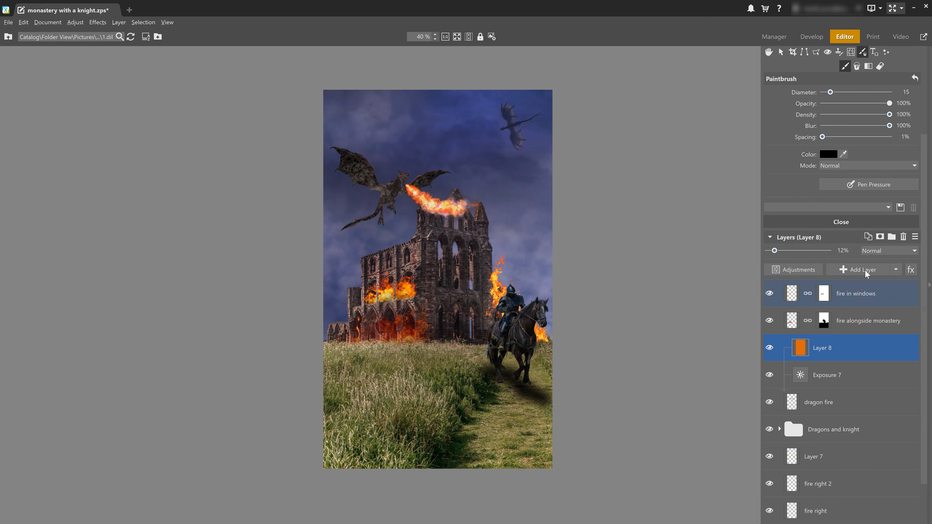
click(891, 222)
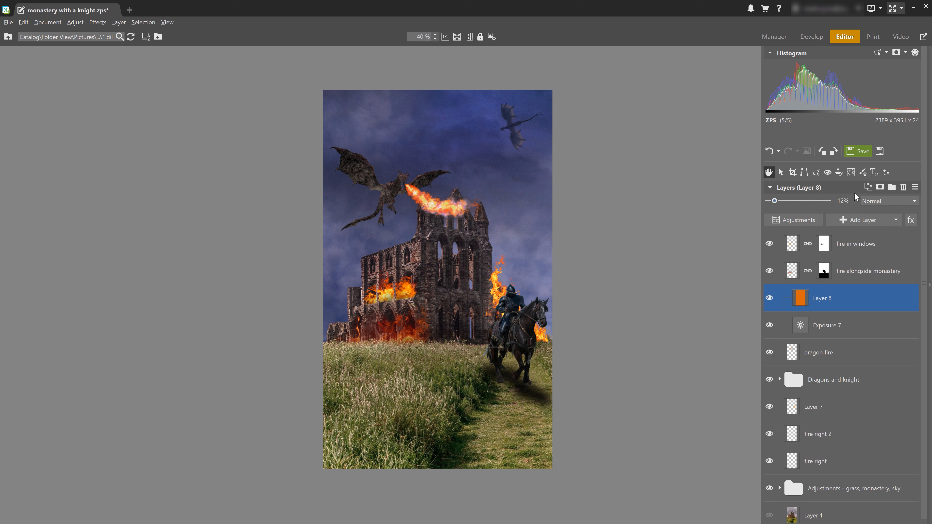
- Insert the image "smoke 3" as a layer and move it directly below the Dragons and knight group
click(896, 222)
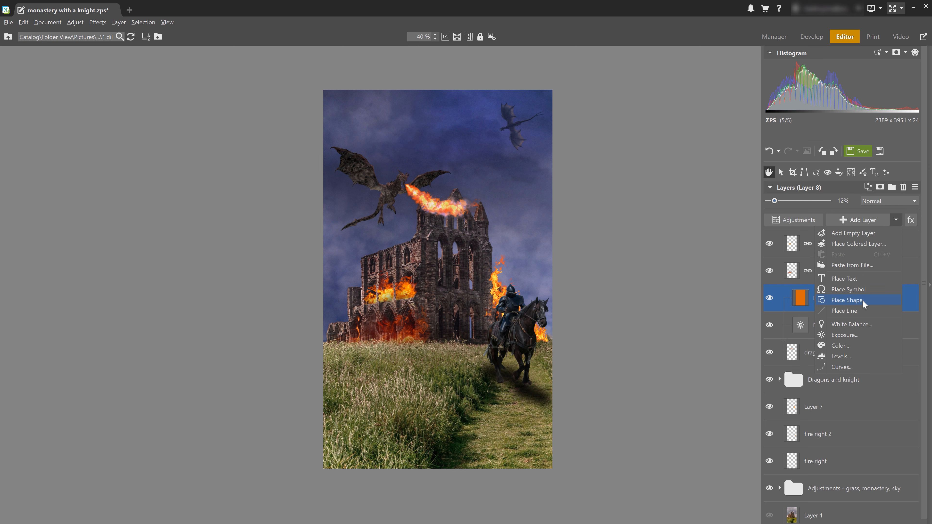
click(876, 267)
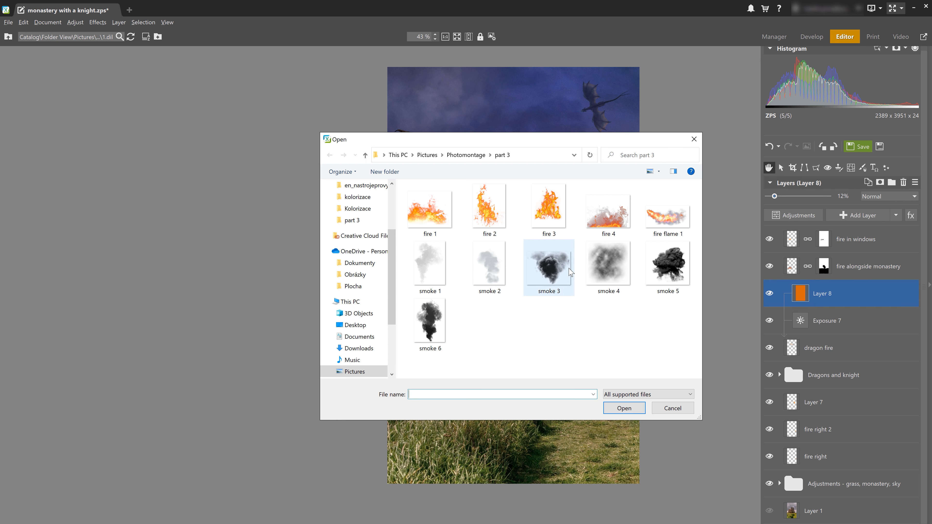
double_click(549, 266)
drag(845, 273, 844, 389)
- Flip the smoke horizontally and place it behind the horse's head at X 1655, Y 1640
drag(525, 270, 601, 292)
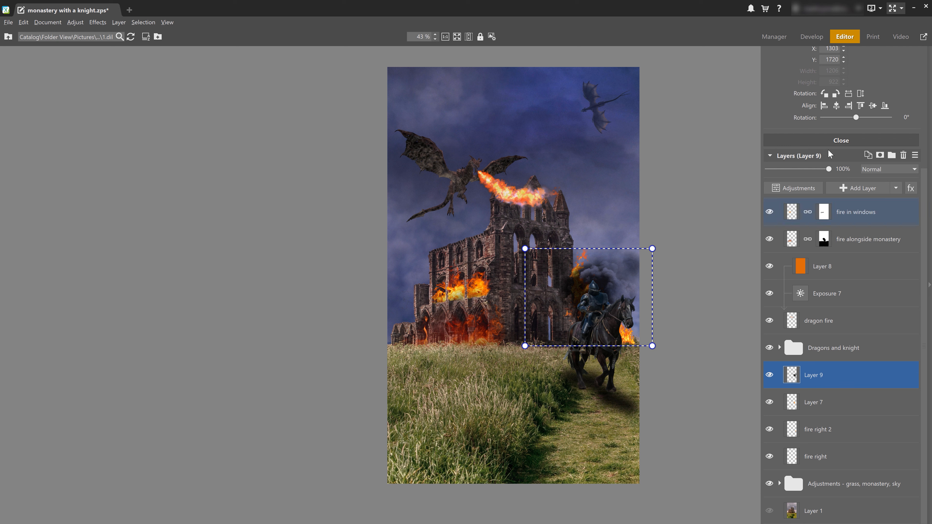
click(848, 94)
drag(587, 311, 617, 285)
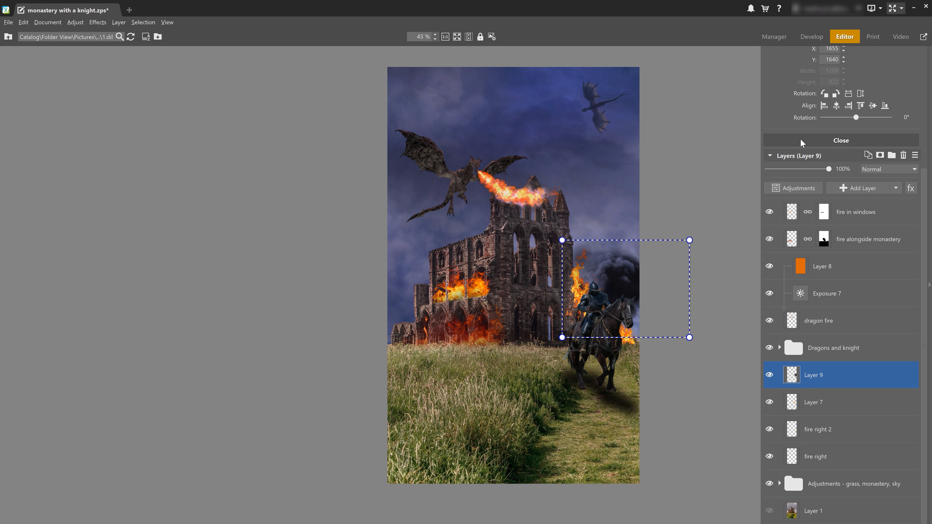
- Add a Reveal All mask to the smoke layer and activate the Paintbrush
right_click(845, 373)
mouse_move(876, 245)
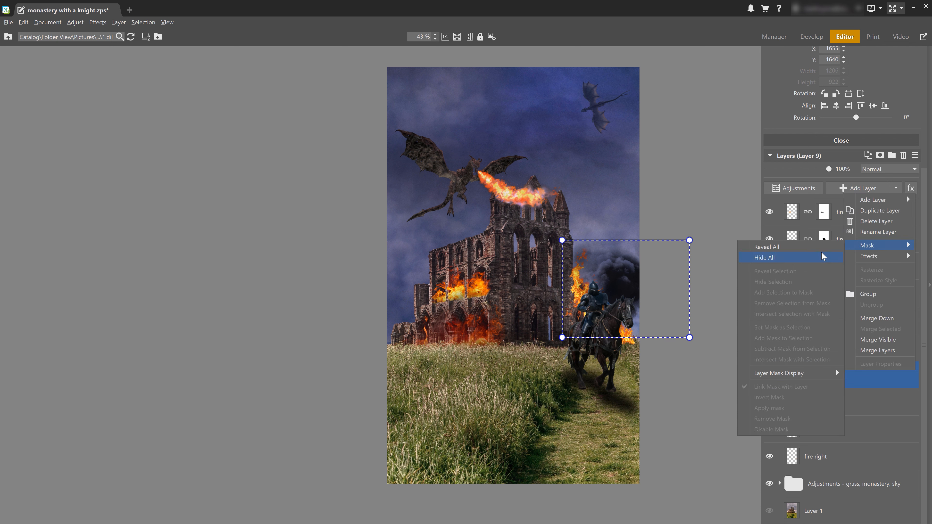
click(816, 249)
click(800, 141)
key(b)
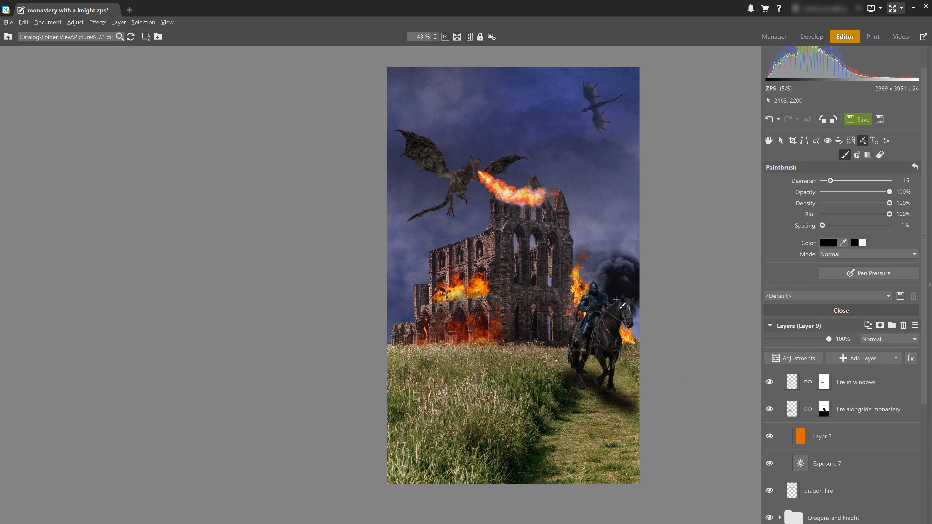
- Paint out the excess smoke above the horse's head on the smoke layer's mask and close the Paintbrush
scroll(624, 245, up, 12)
key(ctrl+z)
drag(553, 212, 543, 216)
click(811, 310)
- Insert another dark smoke image as a new layer
click(896, 188)
click(855, 211)
double_click(568, 252)
- Shrink the new smoke, place it behind the monastery's left side at X -369, Y 1042, and move its layer to the top of the stack
scroll(609, 203, down, 5)
drag(686, 69, 564, 241)
scroll(565, 239, up, 5)
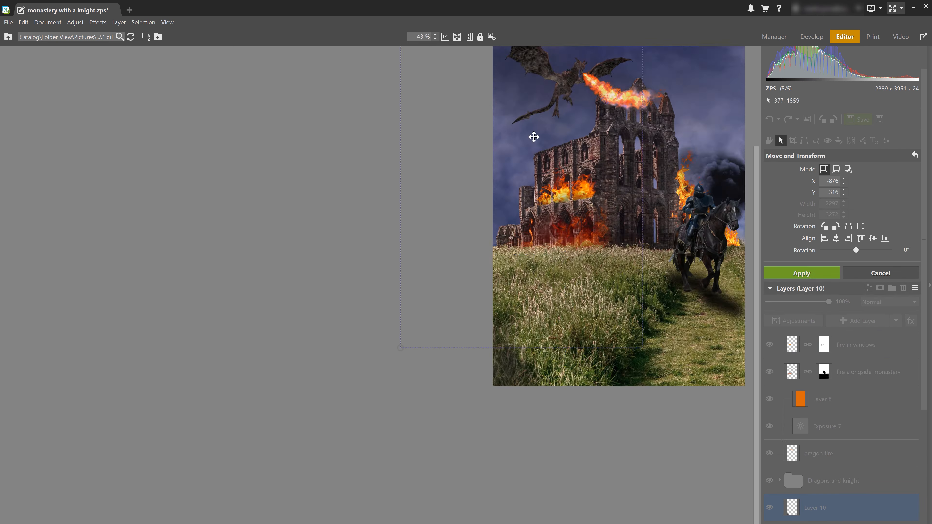
drag(446, 473, 543, 209)
scroll(543, 210, down, 2)
drag(617, 69, 572, 133)
drag(511, 224, 531, 150)
scroll(539, 144, up, 1)
drag(404, 115, 460, 195)
drag(518, 252, 476, 247)
click(803, 273)
drag(882, 510, 846, 313)
click(845, 306)
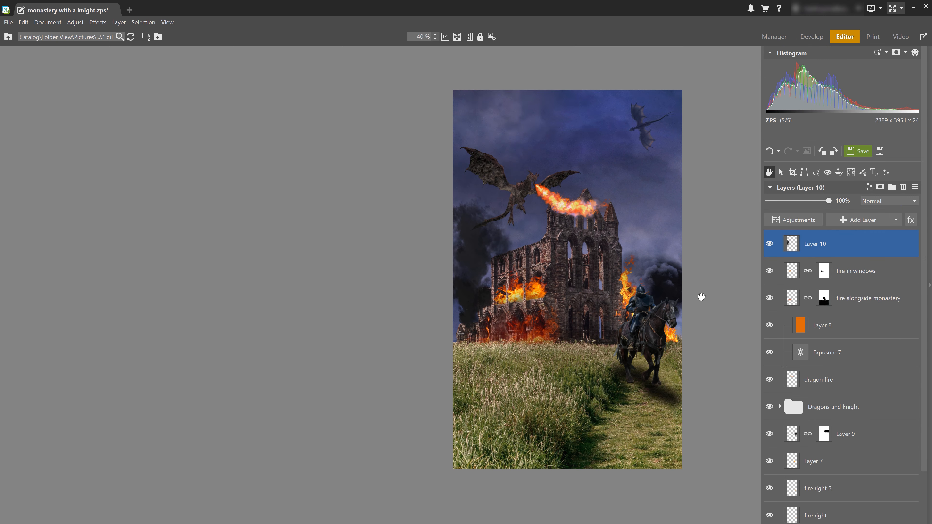
- Insert a black smoke image over the middle of the monastery and reduce the left smoke layer's opacity to 82%
click(896, 219)
click(862, 265)
double_click(556, 273)
drag(555, 272, 532, 252)
drag(829, 334, 811, 334)
click(821, 404)
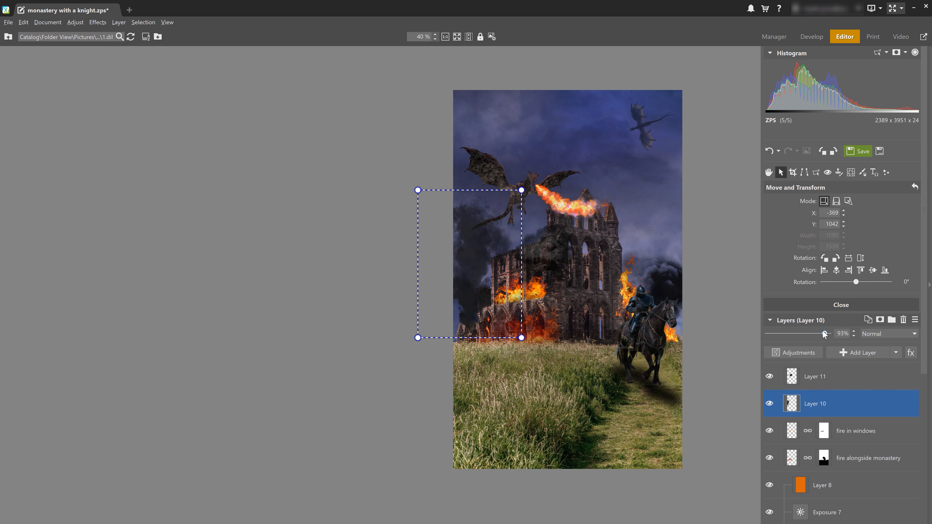
- Insert a white smoke image, flip it horizontally and position it near the dragon's fire
click(896, 352)
click(881, 281)
double_click(501, 276)
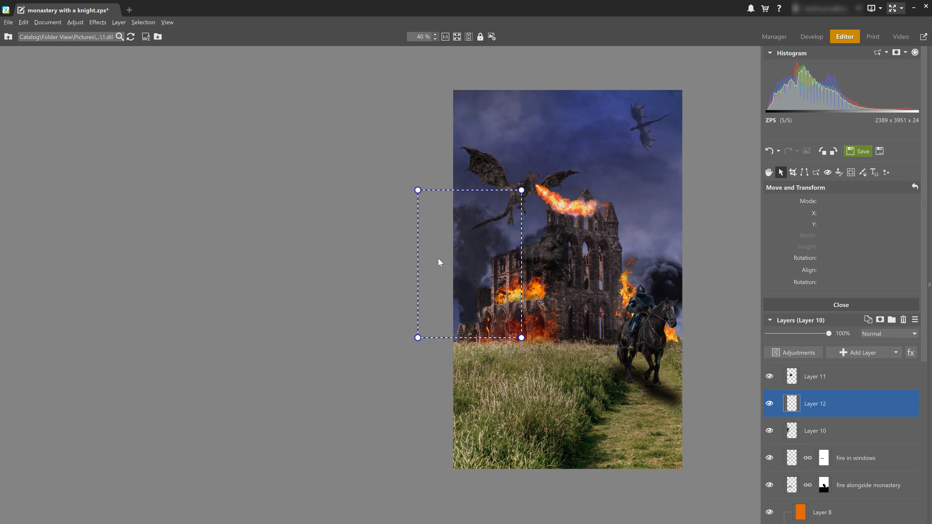
click(848, 258)
drag(545, 217, 558, 190)
- Move the white smoke layer below the Dragons and knight group and adjust its size behind the dragon's wing
scroll(838, 394, down, 4)
drag(829, 241, 829, 471)
drag(572, 169, 559, 180)
click(818, 169)
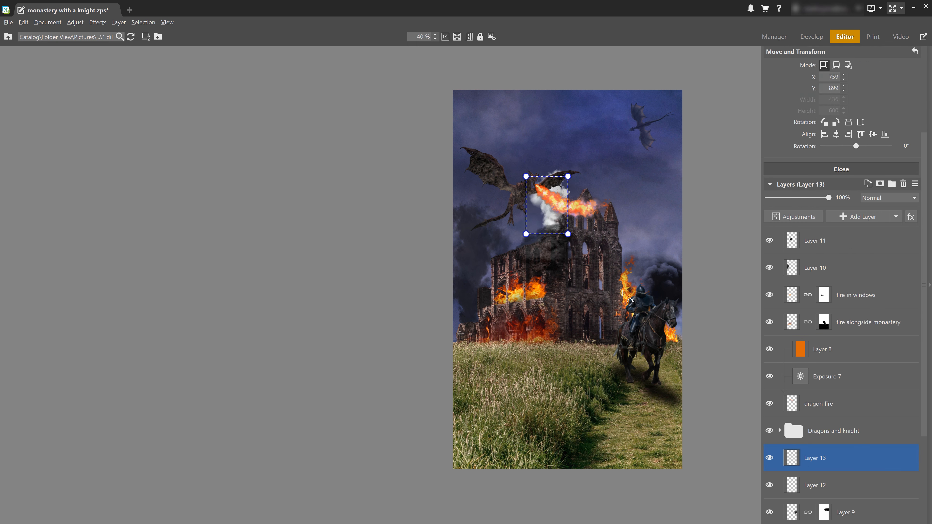
- Shift Layer 13's white smoke below the dragon fire to X 712, Y 1048, shrink it slightly and apply the transformation
drag(551, 216, 537, 233)
drag(564, 190, 563, 191)
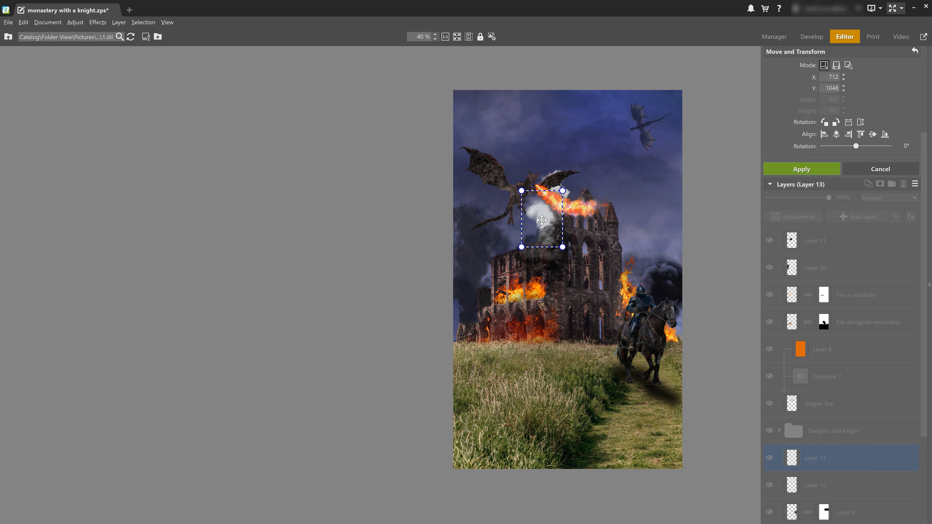
click(797, 169)
- Insert a larger smoke image as the topmost layer, place it at X 111, Y 1656 and reduce its opacity to 71%
click(895, 217)
click(841, 262)
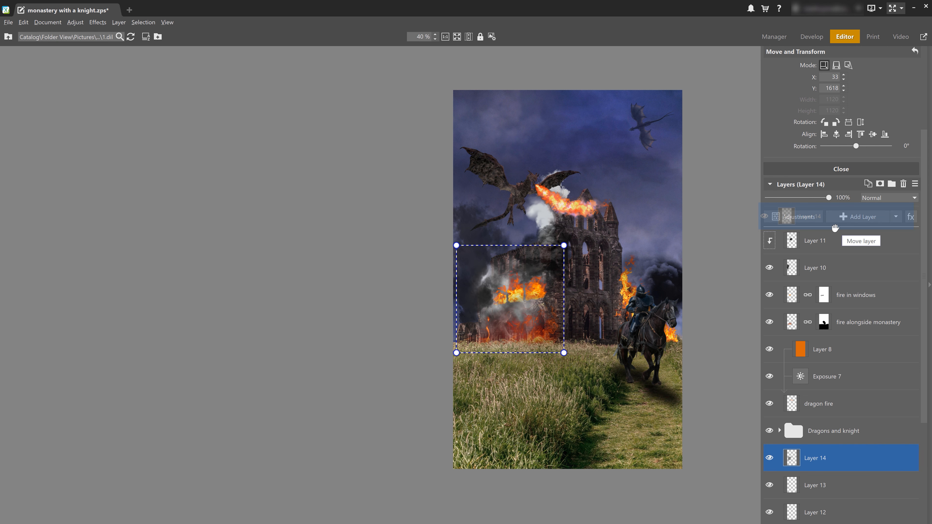
drag(509, 314, 502, 311)
drag(829, 197, 811, 197)
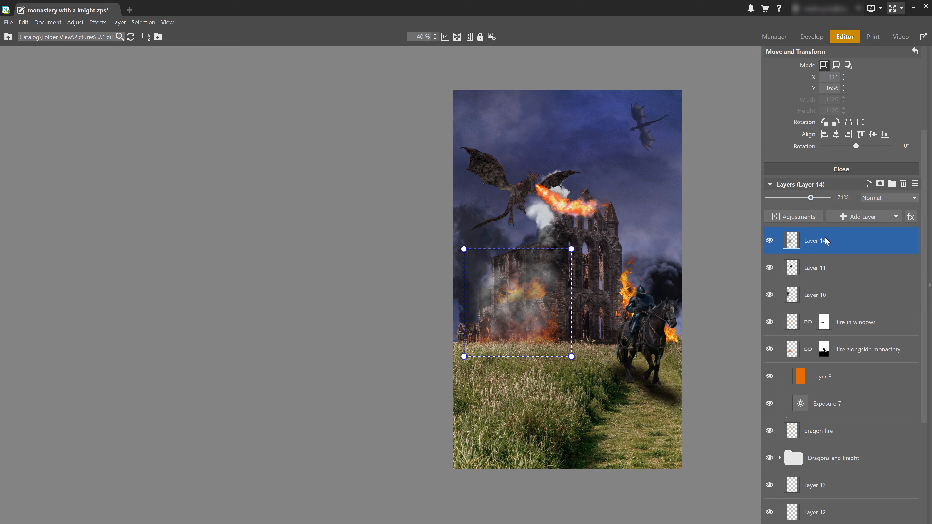
- Rename Layer 14 as "bigger left", Layer 10 as "tall smoke left" and Layer 11 as "black smoke middle"
double_click(815, 242)
text(bigger left)
double_click(814, 295)
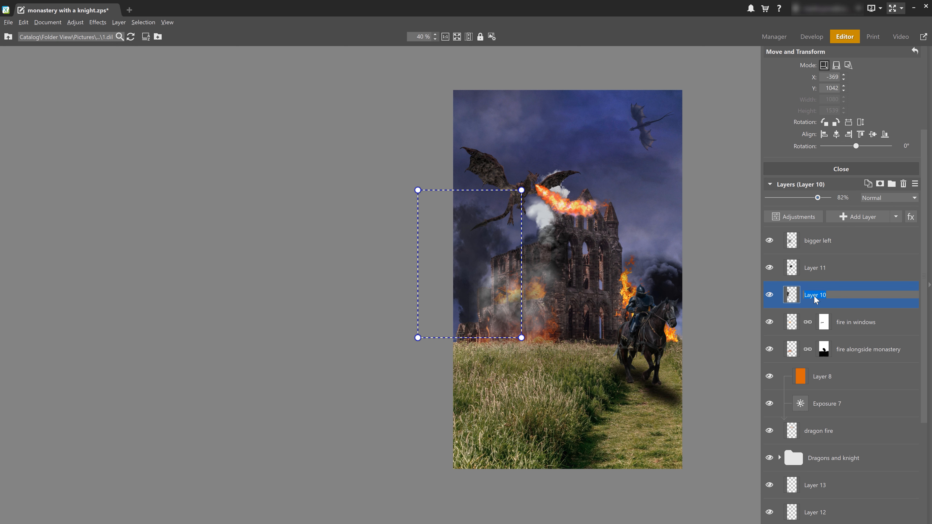
text(tall smoke left)
key(Return)
double_click(810, 268)
text(black smoke middle)
key(Return)
- Duplicate the bigger left layer, move the copy to X 1201, Y 1522 and rename it "bigger right"
right_click(814, 241)
click(852, 258)
drag(515, 316, 621, 304)
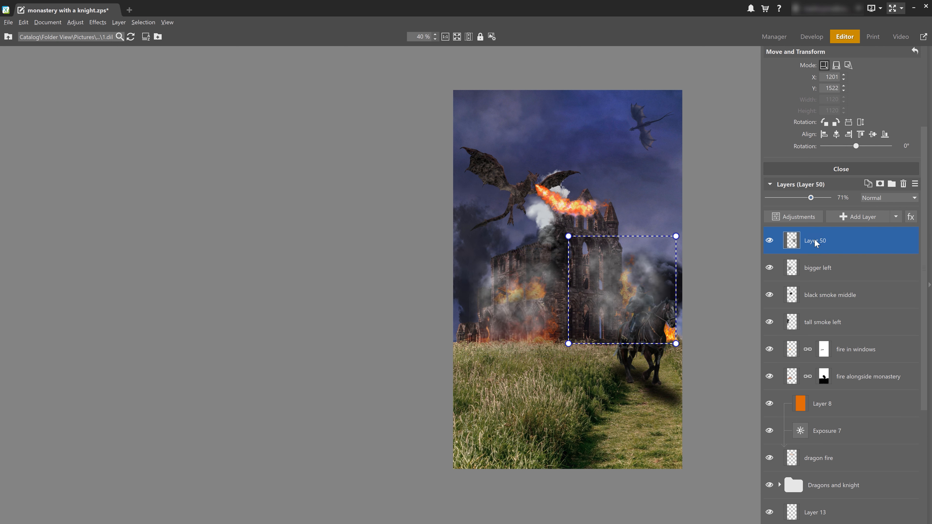
double_click(816, 240)
text(bigger right)
key(Return)
- Move the bigger right layer directly below the Dragons and knight group
scroll(830, 260, down, 3)
shift+click(837, 219)
click(837, 220)
click(826, 139)
drag(825, 139, 863, 403)
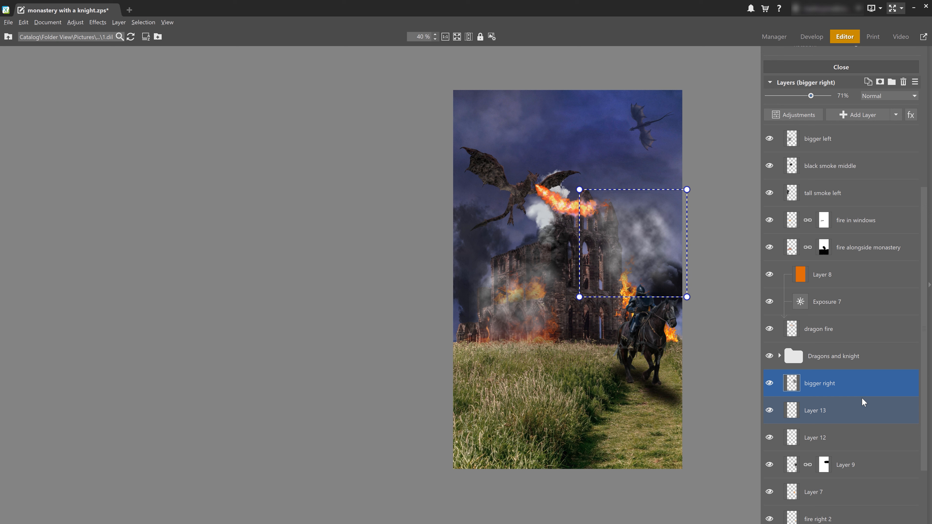
- Add a Reveal All mask to the bigger right layer, paint out its upper smoke and slightly reduce its opacity
right_click(797, 383)
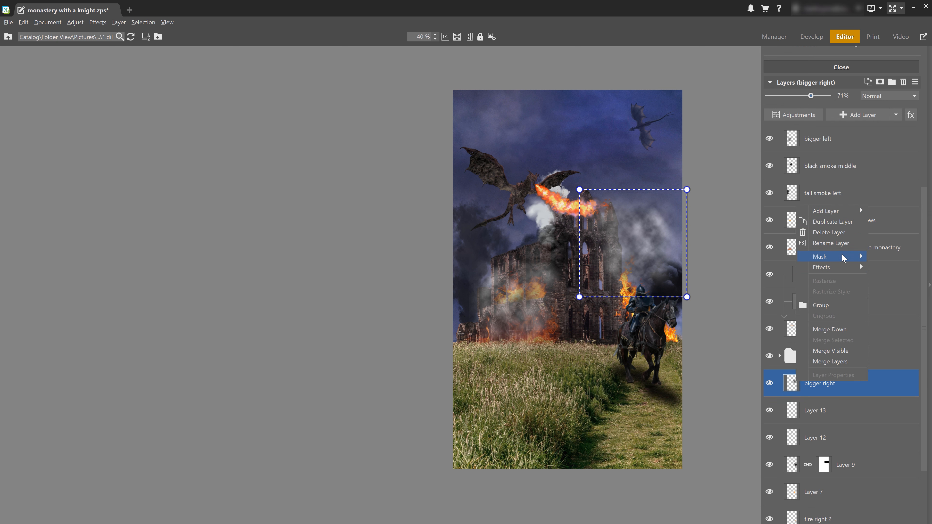
mouse_move(842, 258)
click(757, 258)
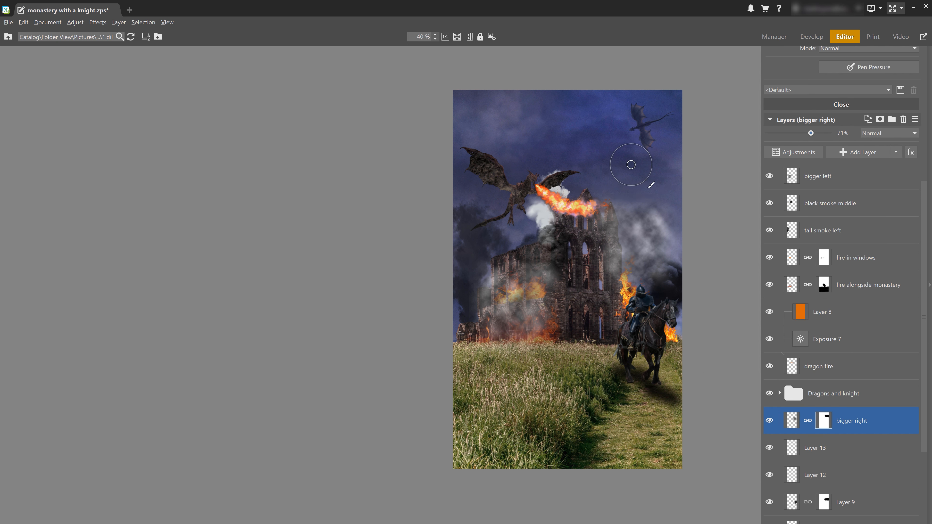
drag(811, 134, 806, 135)
- Reduce the opacity of the white smoke in Layers 12 and 13 together and close Move and Transform
scroll(872, 433, down, 3)
click(870, 450)
scroll(854, 378, up, 2)
click(852, 426)
key(v)
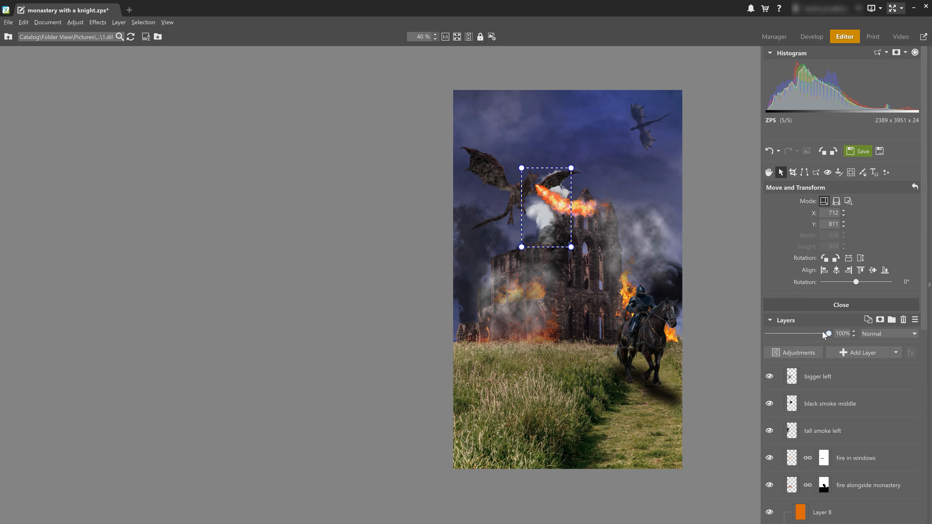
drag(824, 334, 806, 334)
click(836, 305)
- Enlarge the bigger left smoke, place it at X 35, Y 1519 and apply the transformation
click(847, 250)
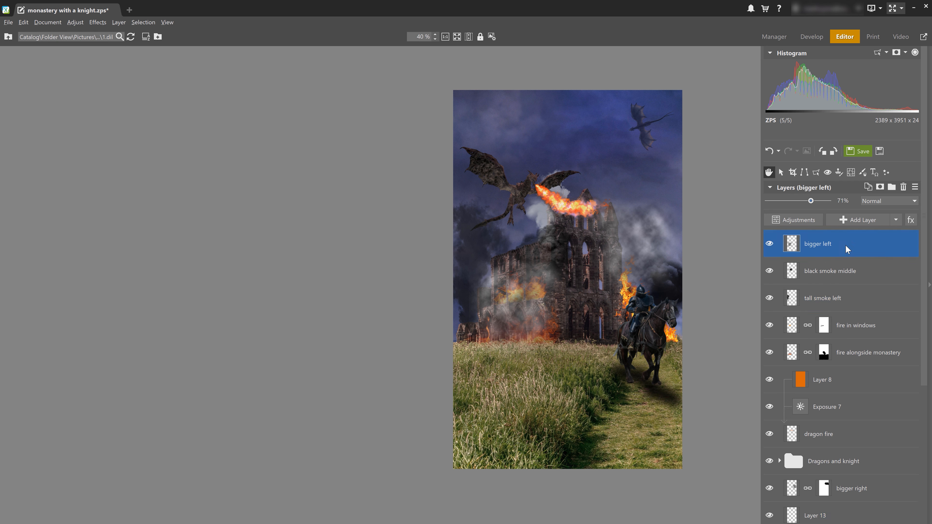
key(v)
drag(464, 245, 527, 295)
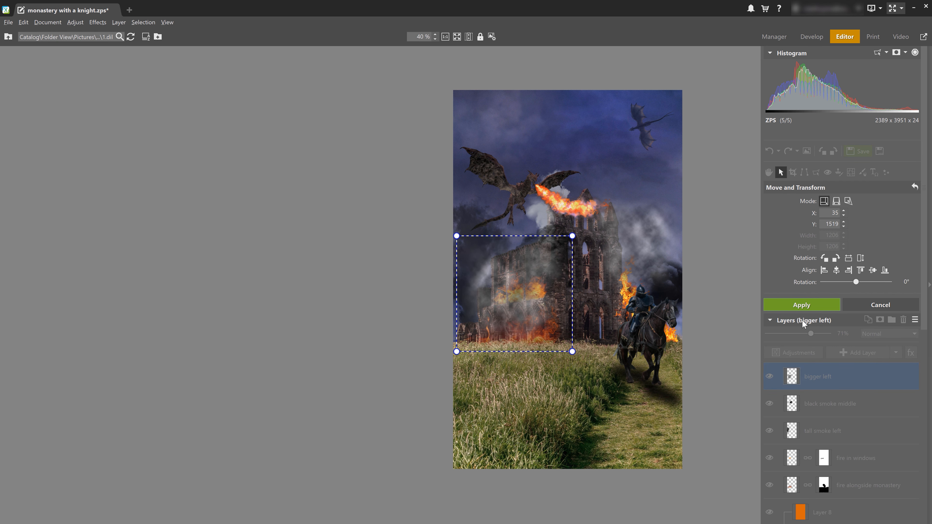
click(801, 304)
- Add a Reveal All mask to the bigger left layer and paint out the upper part of its smoke
right_click(804, 375)
mouse_move(863, 251)
click(766, 251)
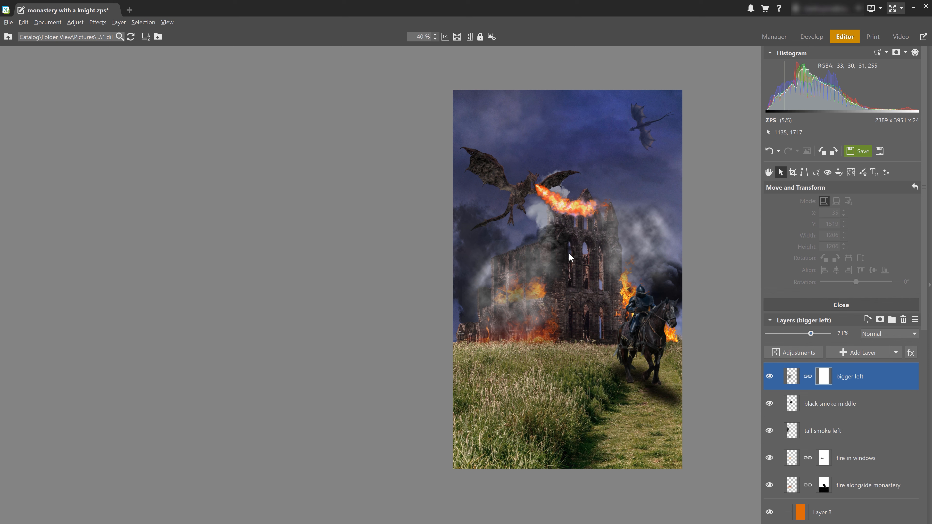
key(b)
- Shrink the tall smoke left layer, place it at X -230, Y 1366 and apply the transformation
click(822, 468)
key(v)
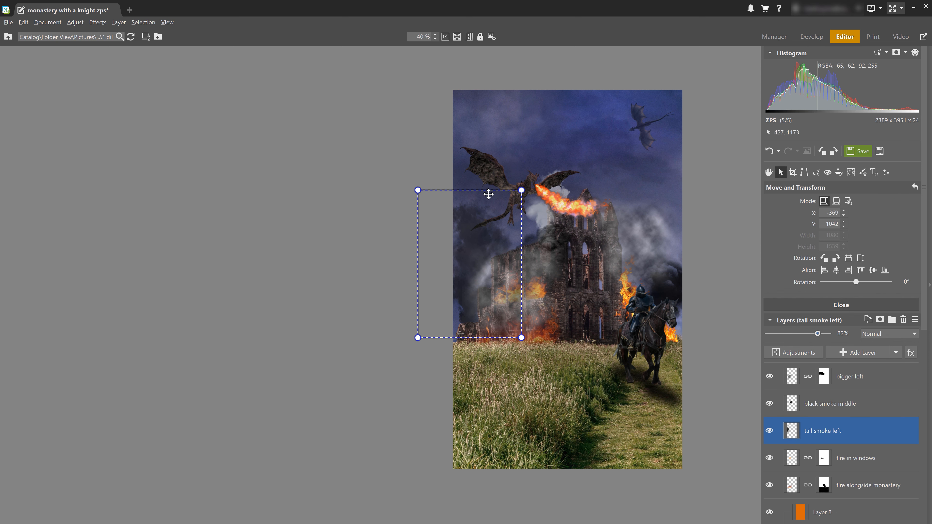
drag(522, 191, 503, 216)
drag(478, 259, 491, 264)
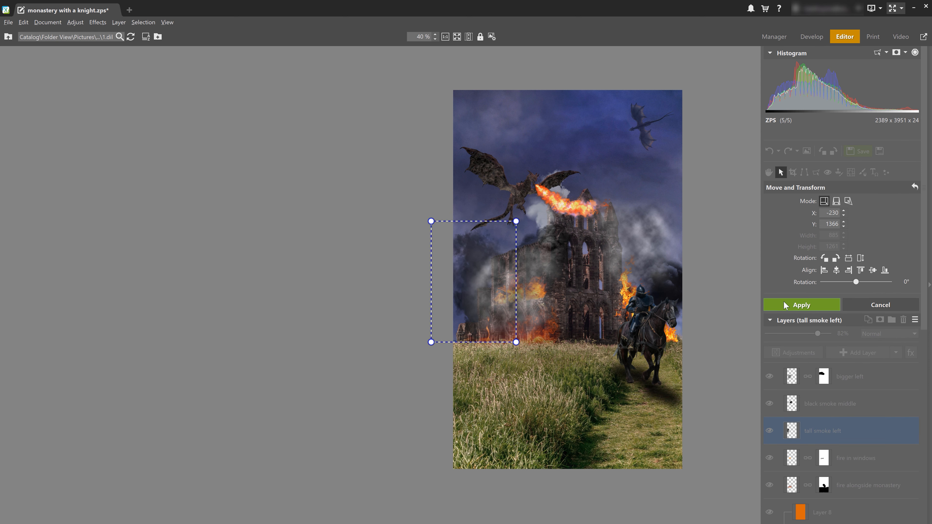
click(801, 304)
click(880, 386)
scroll(878, 384, down, 5)
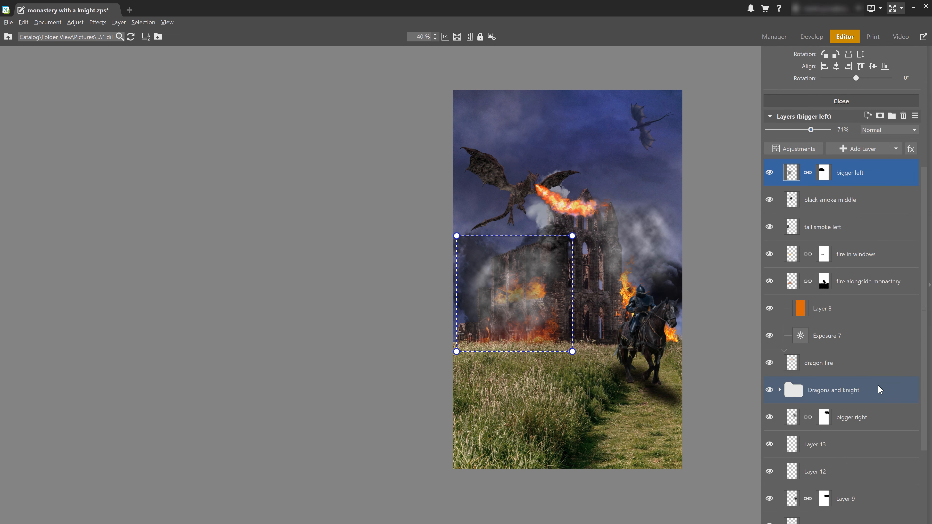
scroll(824, 115, down, 3)
scroll(826, 134, up, 5)
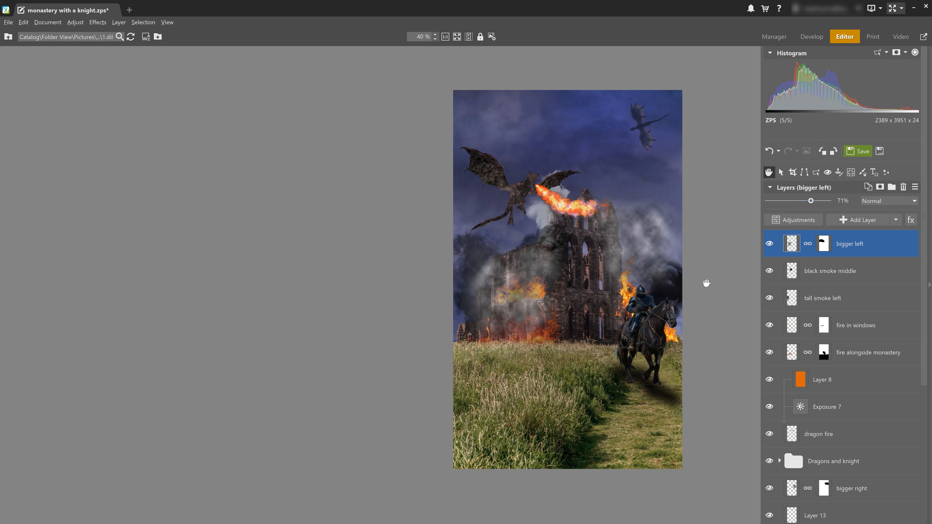
drag(717, 282, 685, 284)
scroll(639, 303, up, 1)
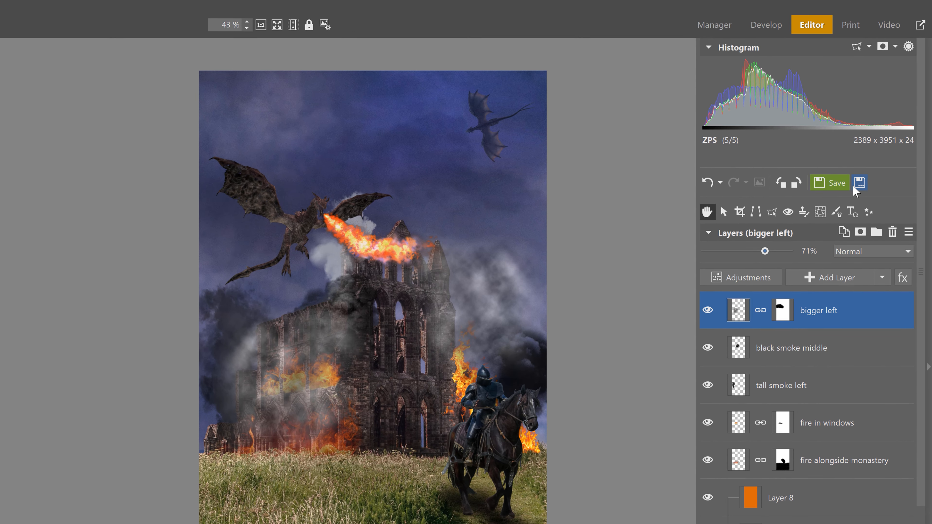
- Save the picture in the part 3 folder as the ZPS file "monastery with a knight and fire"
click(856, 190)
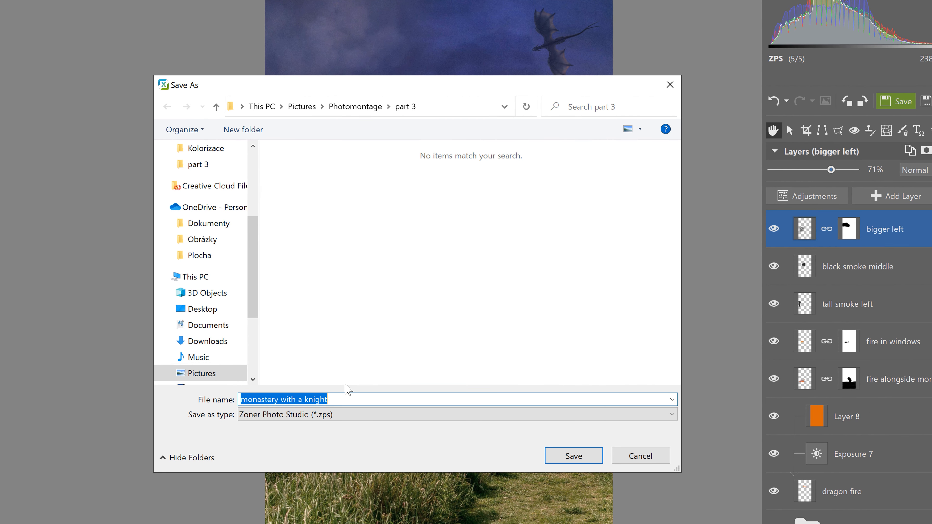
key(Right)
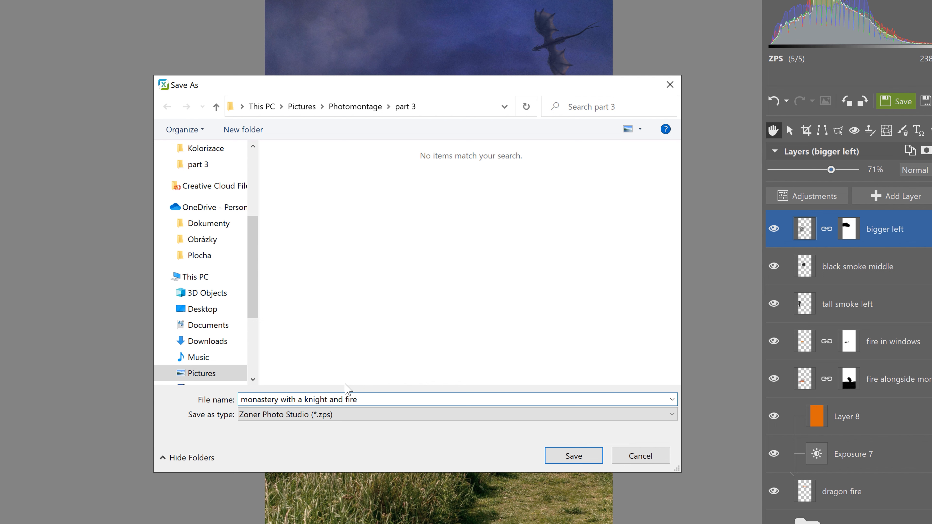
click(574, 455)
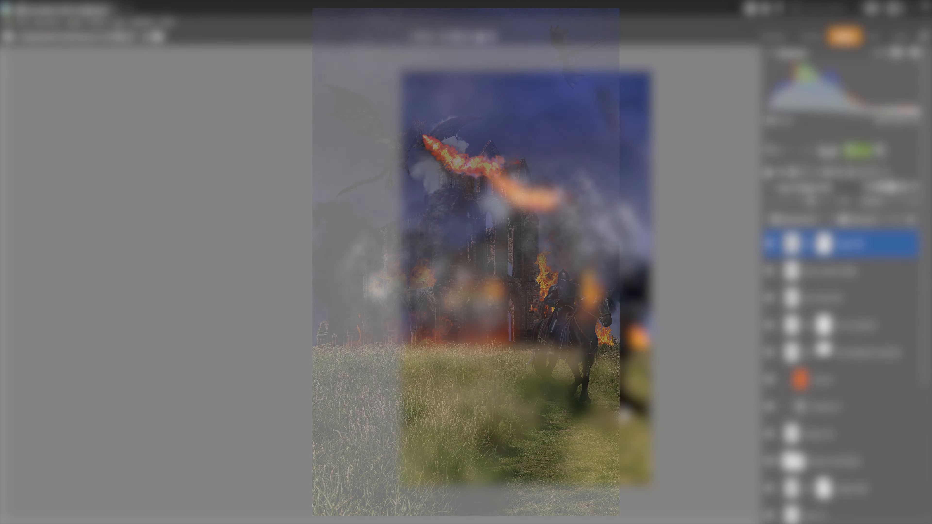